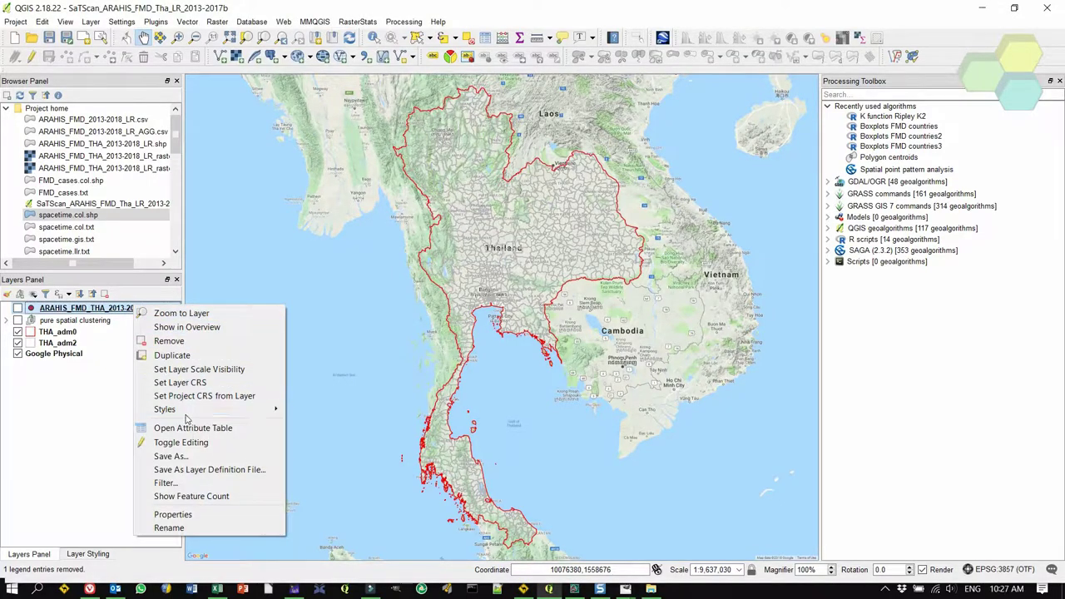
Step: Export the ARAHIS_FMD_THA_2013-2018_LR layer as an ESRI Shapefile named ARAHIS_FMD_THA_2013-2017_LR.shp in the project folder
left_click(178, 457)
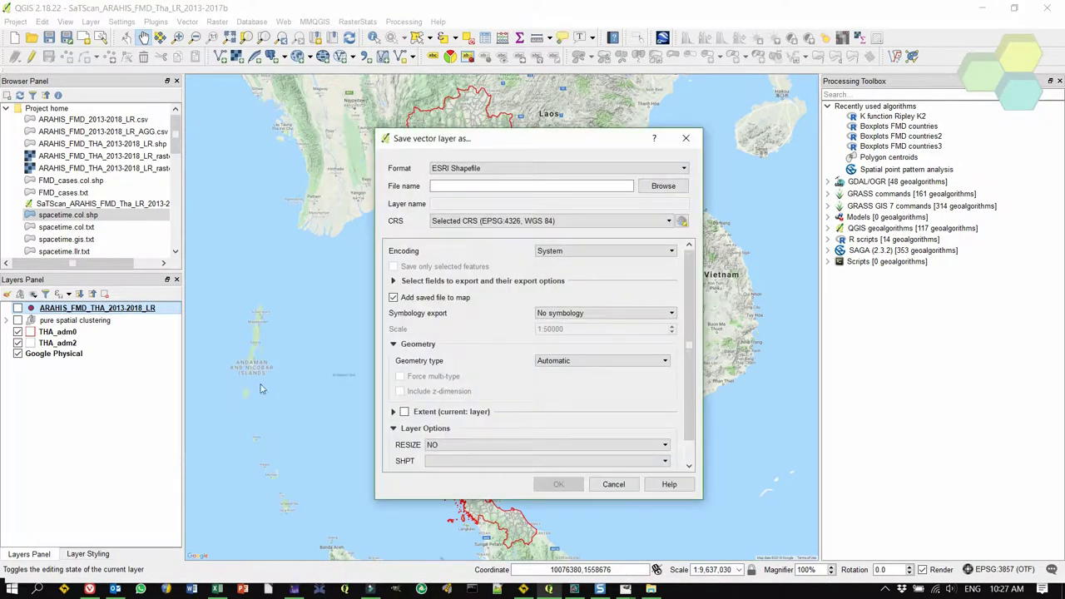
left_click(663, 186)
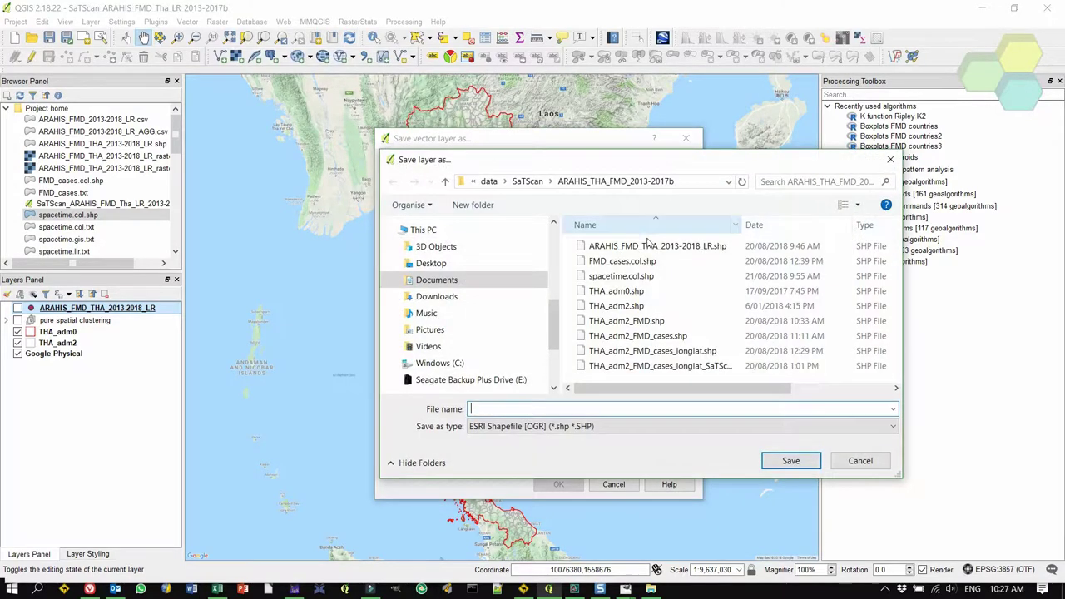
left_click(582, 247)
double_click(577, 408)
left_click(577, 407)
key("Delete")
type("7_LR.shp")
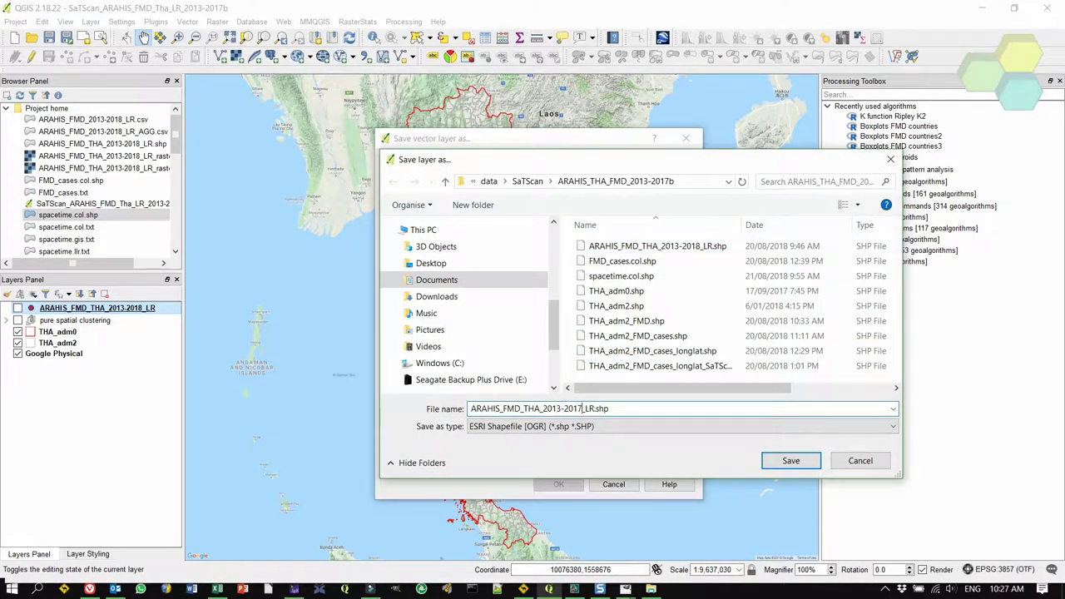
left_click(790, 461)
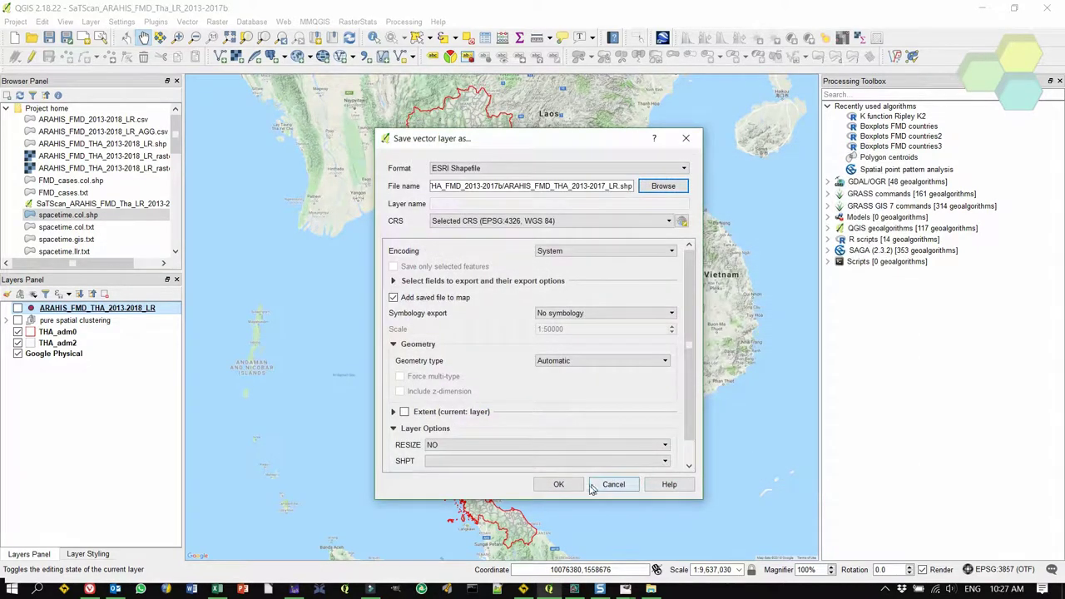
left_click(571, 486)
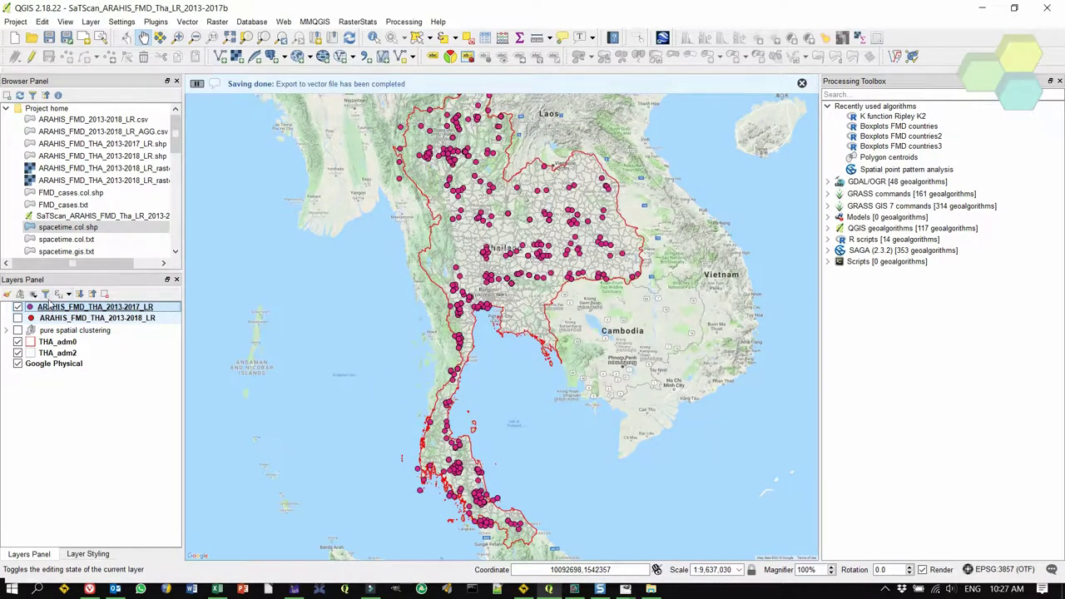
Step: Open the attribute table of the ARAHIS_FMD_THA_2013-2017_LR layer and sort it ascending by rep_year
right_click(47, 310)
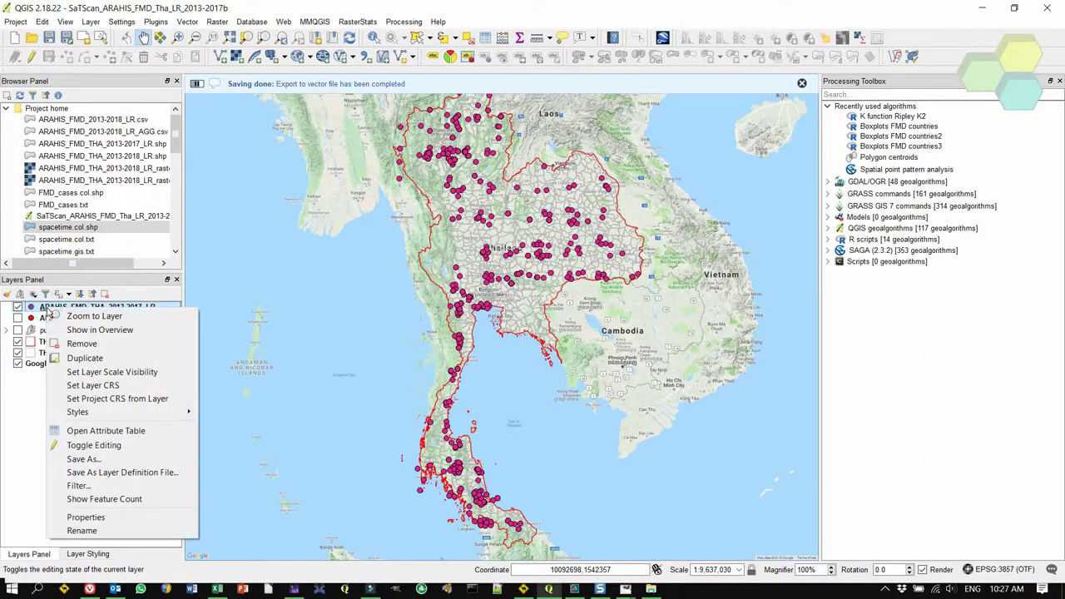
left_click(98, 432)
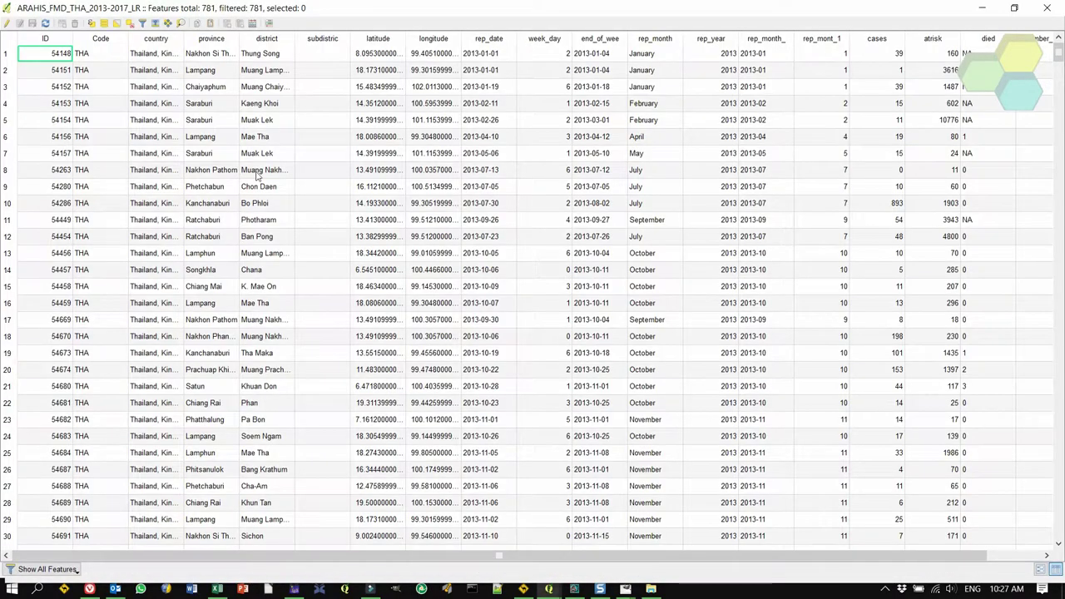
left_click(712, 38)
Step: Make the table editable and delete all records whose rep_year is 2018, rows 748 to 781
left_click_drag(1059, 53, 1058, 528)
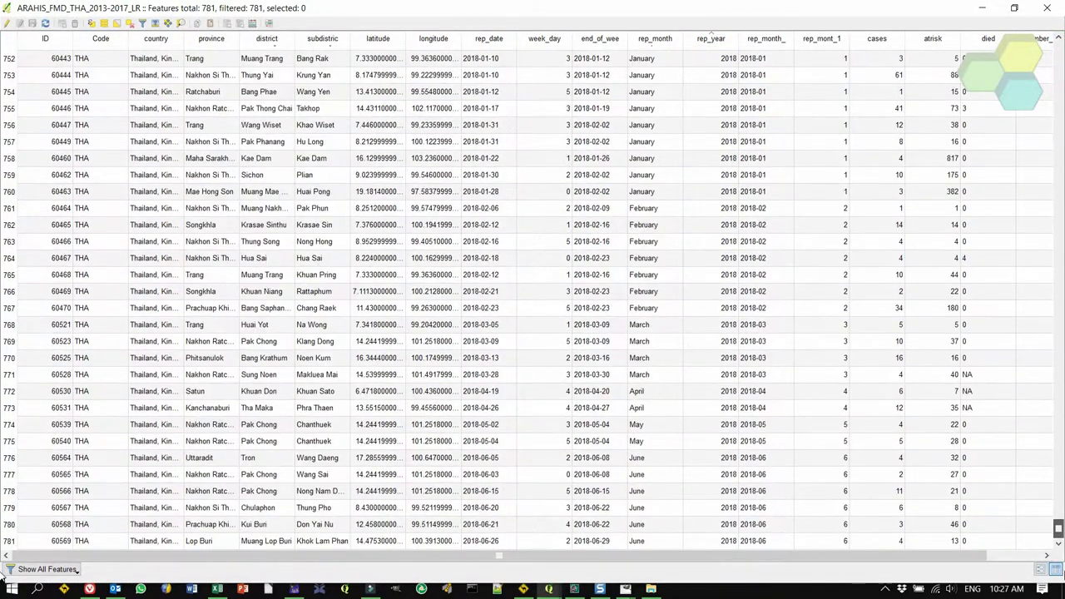
scroll(83, 137, "up", 6)
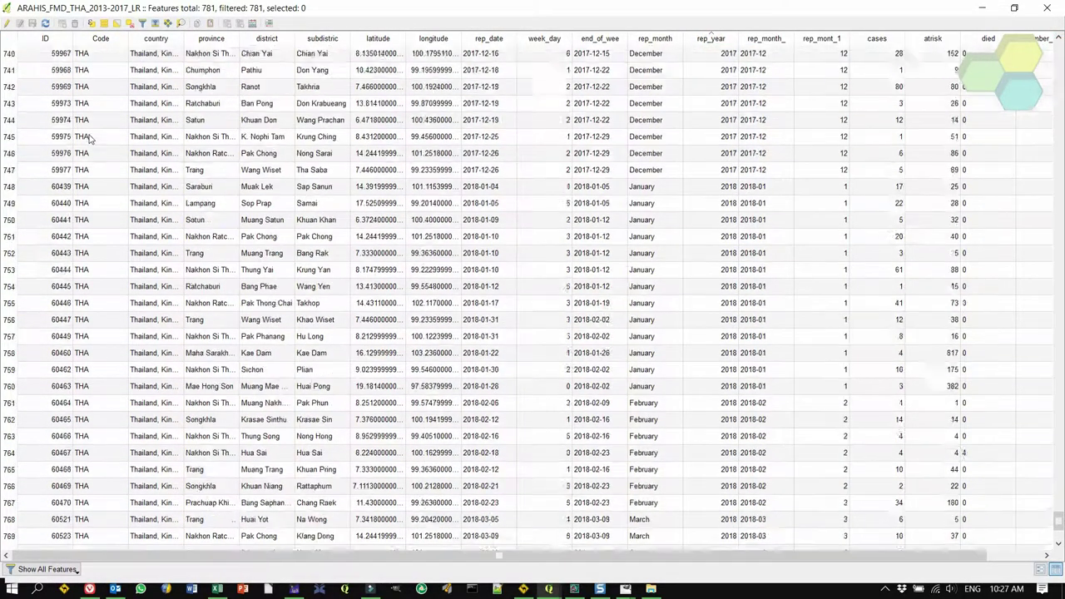
left_click(17, 25)
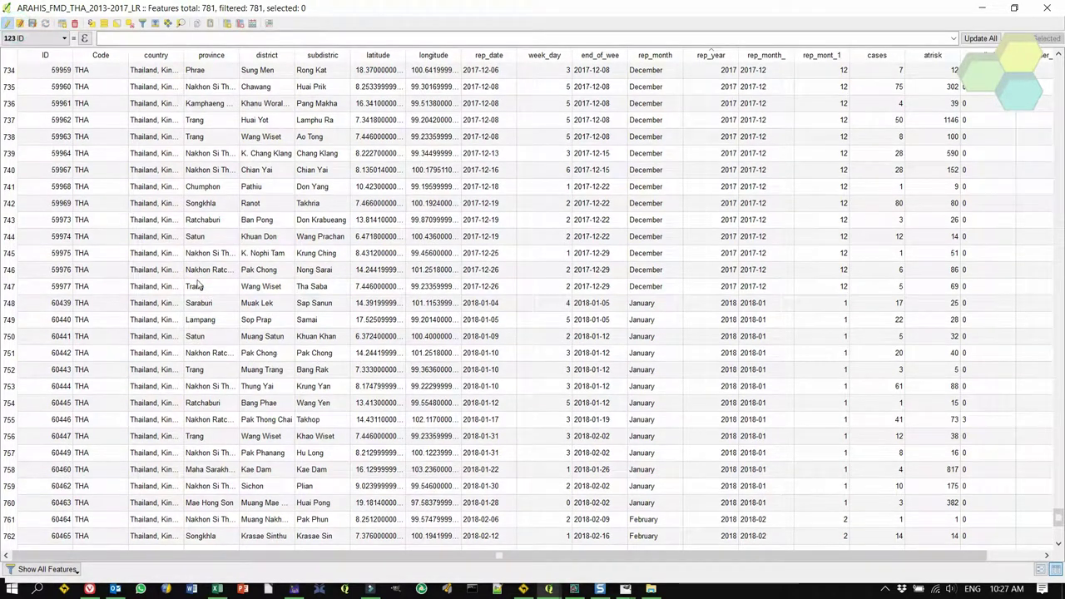
left_click(10, 303)
scroll(100, 329, "down", 7)
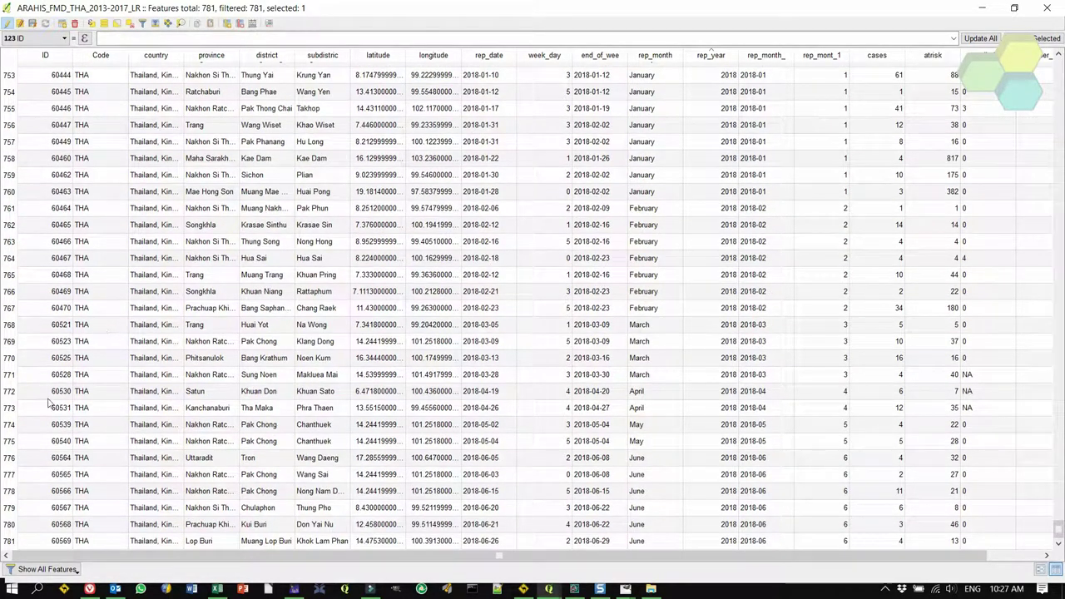
left_click(10, 543, "shift")
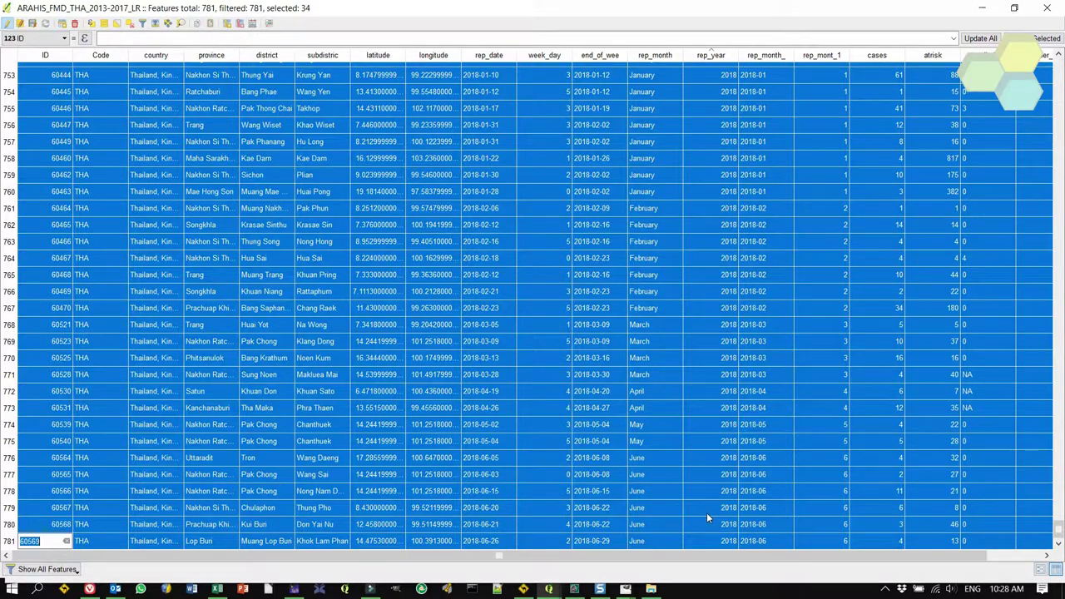
scroll(707, 518, "up", 6)
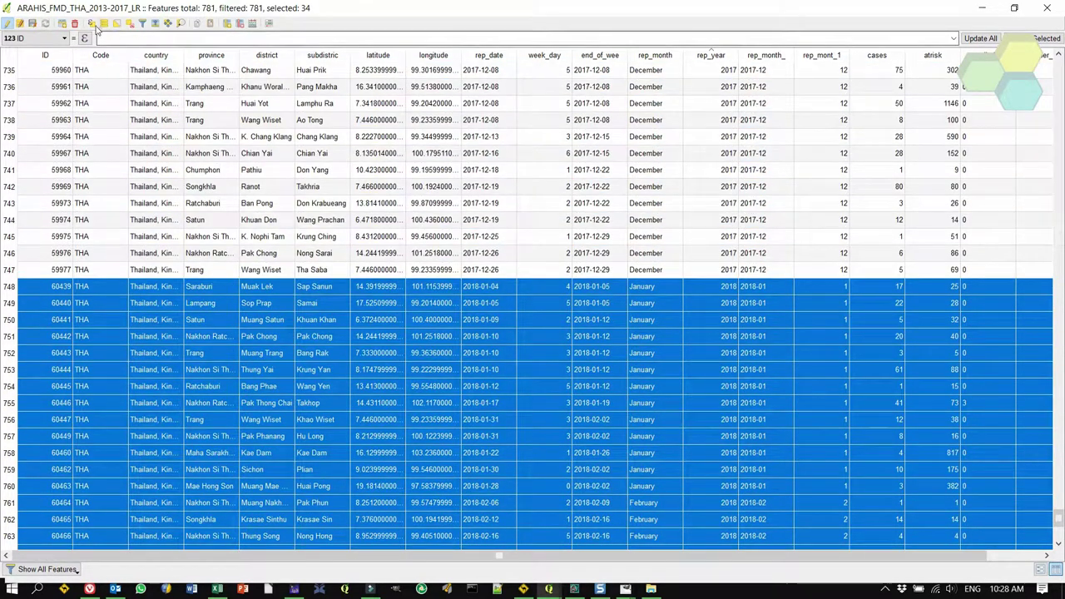
left_click(75, 25)
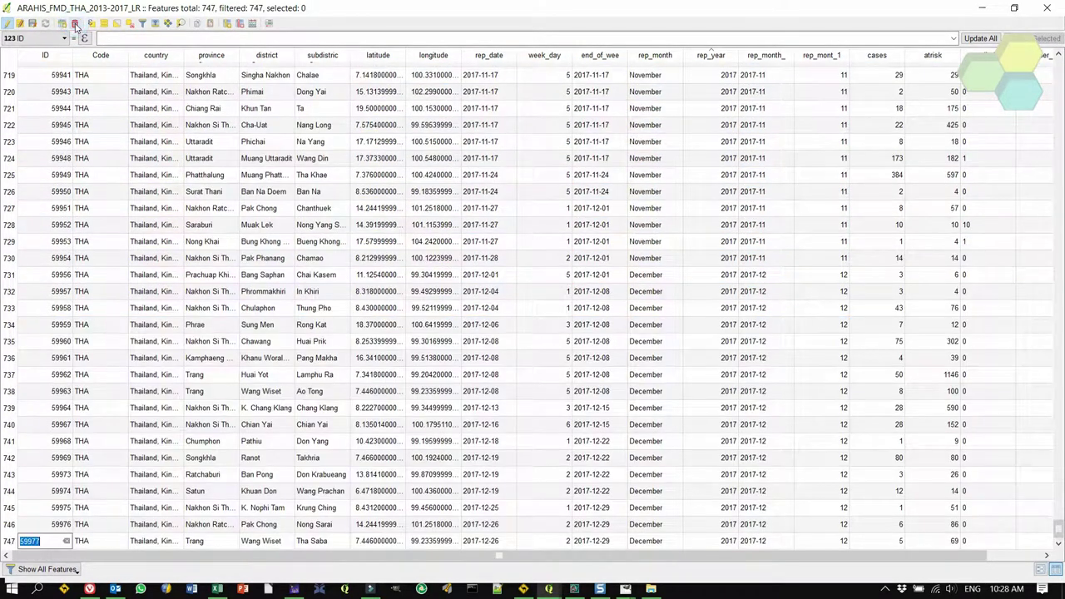
Step: End the editing session with the changes saved and close the attribute table
left_click(5, 23)
left_click(523, 305)
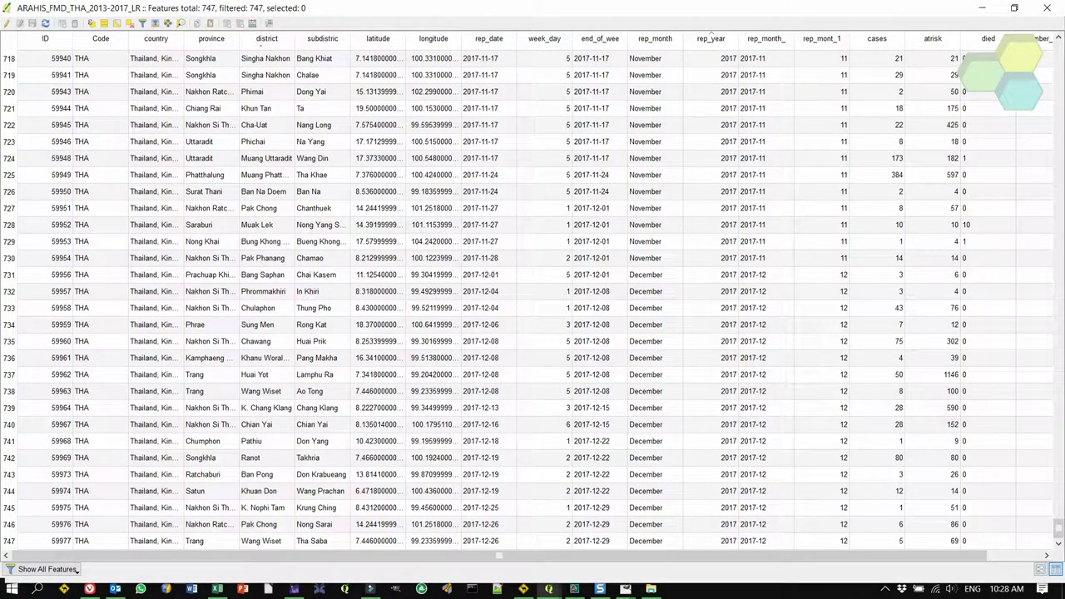
left_click(1047, 8)
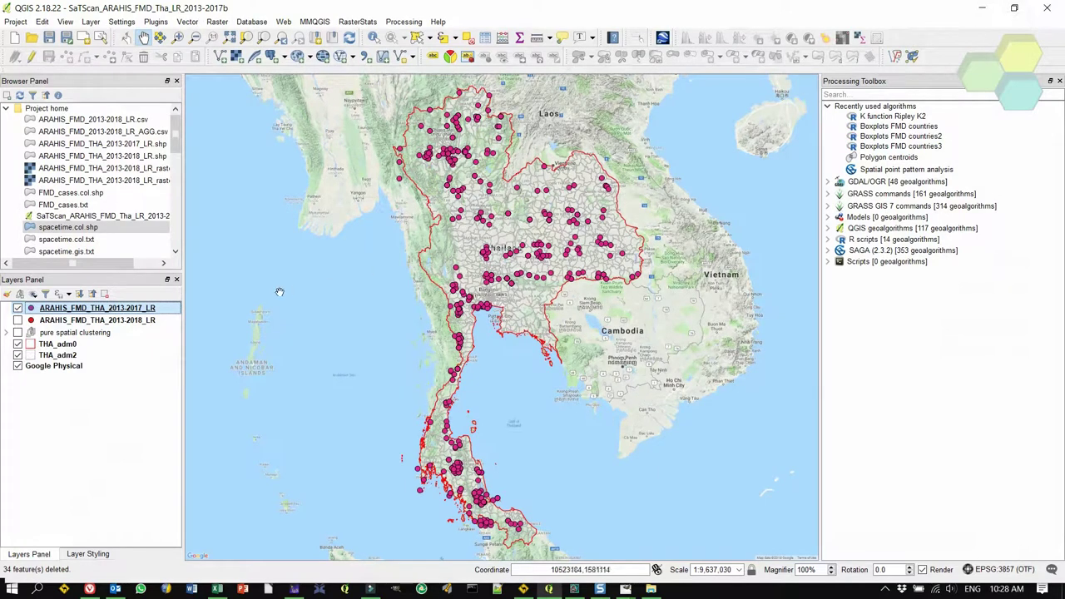
Step: Style the ARAHIS_FMD_THA_2013-2017_LR layer as Categorized on the rep_year column and classify its values
right_click(133, 309)
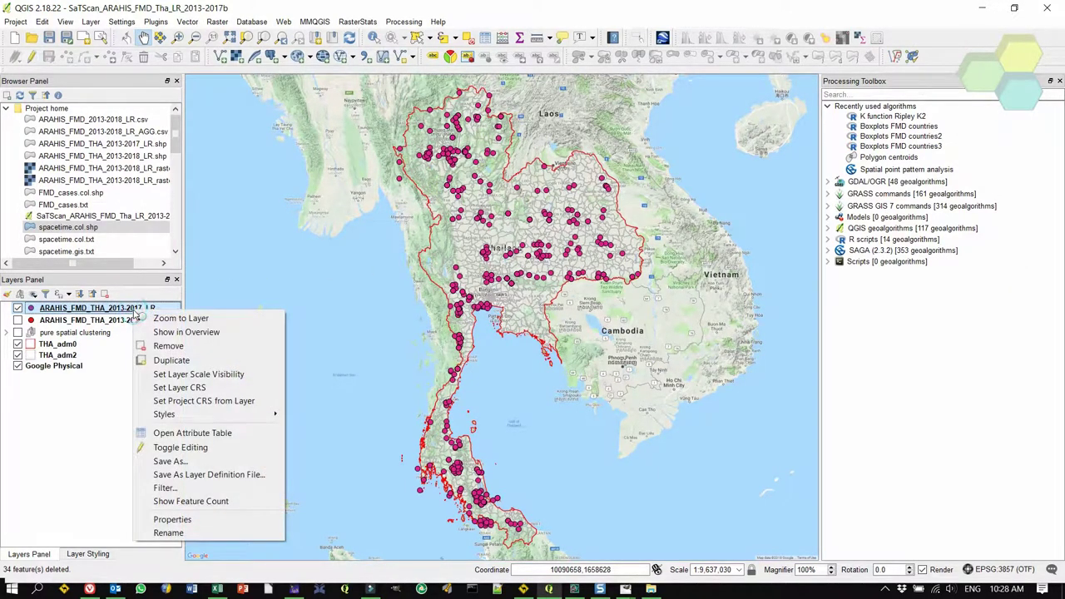
left_click(185, 520)
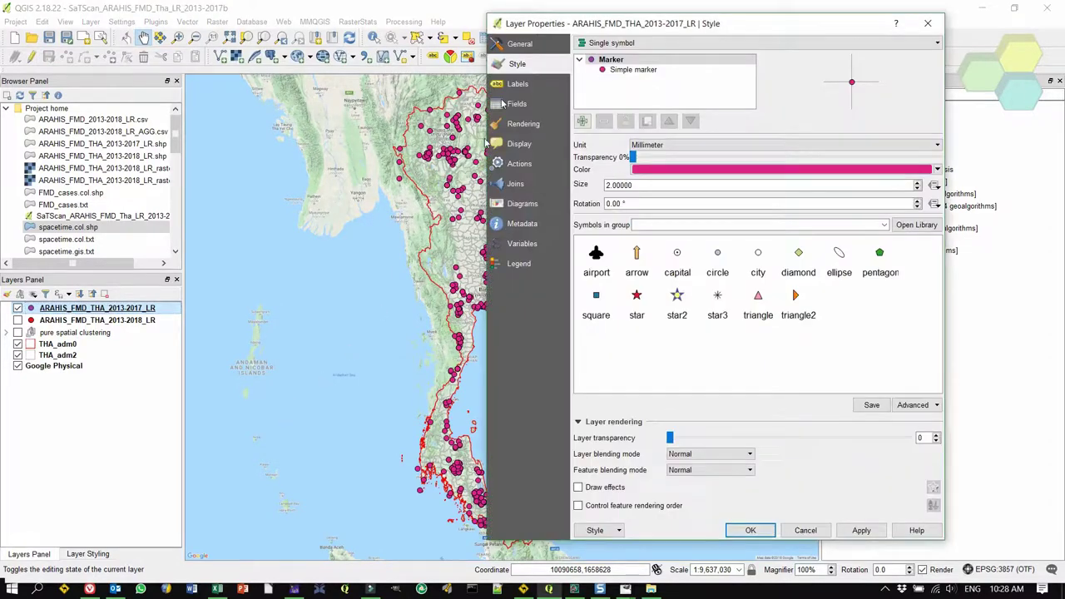
left_click(617, 42)
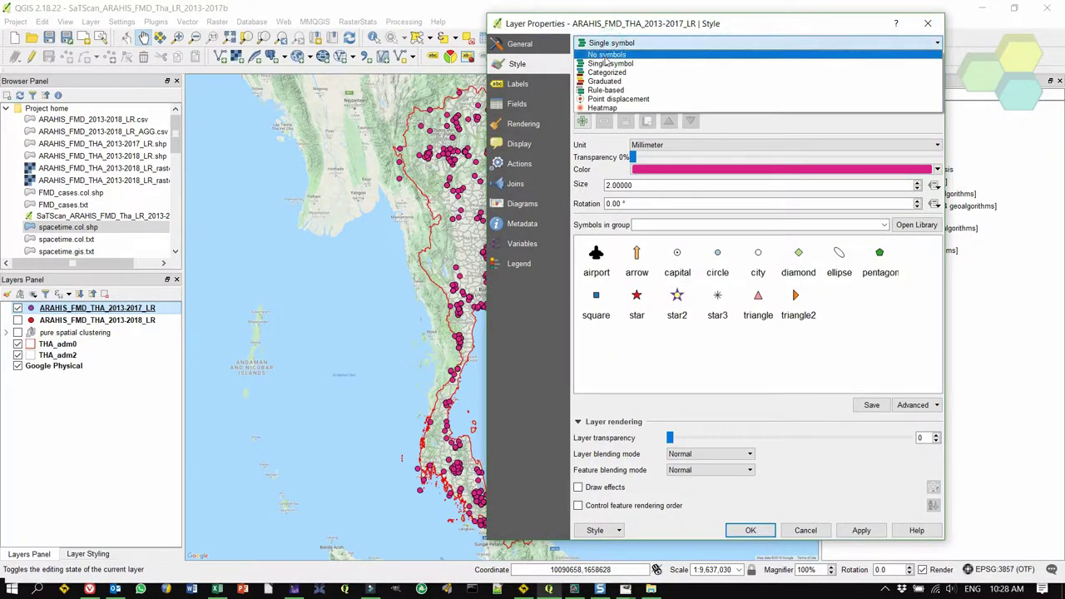
left_click(608, 56)
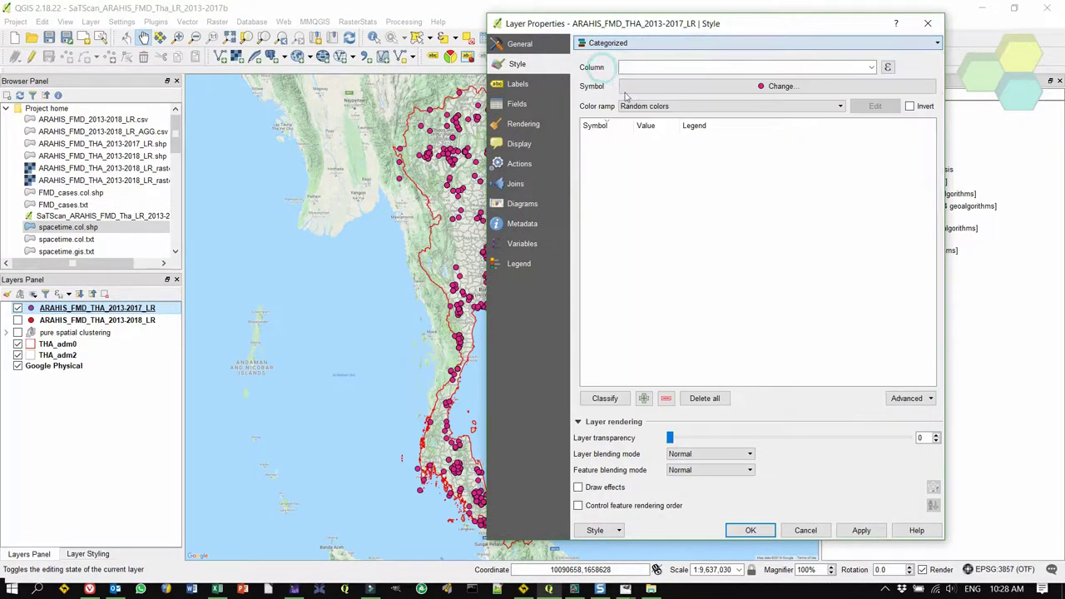
left_click(871, 67)
scroll(781, 111, "down", 2)
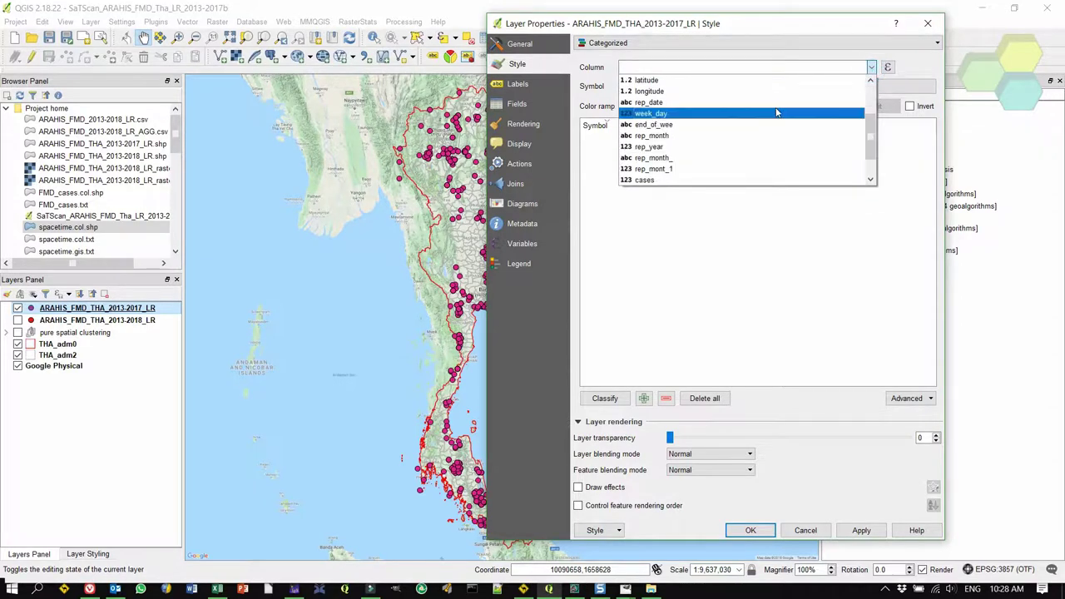
left_click(681, 148)
left_click(611, 399)
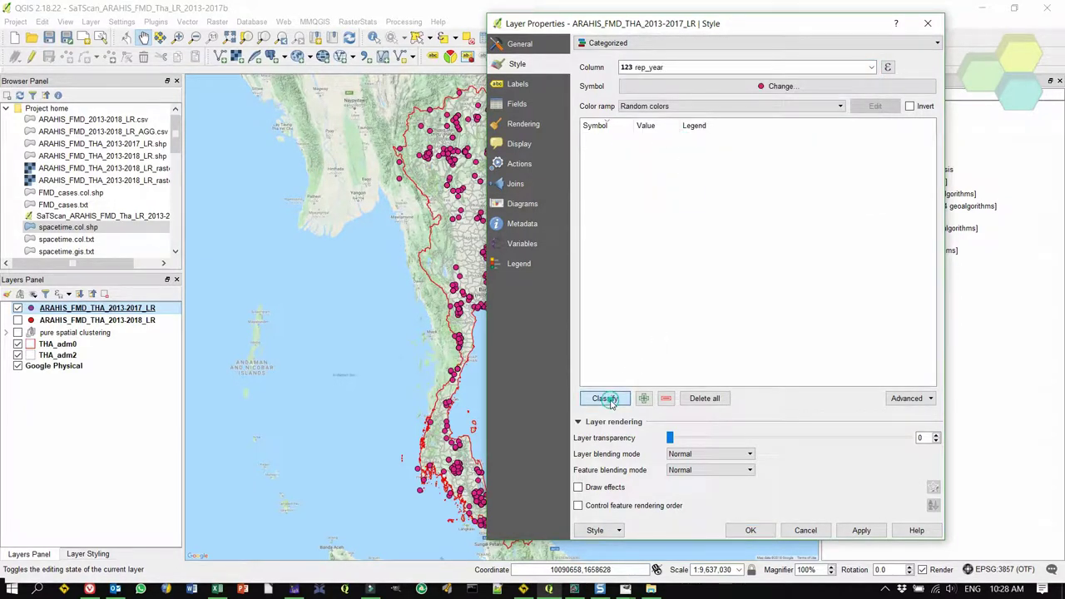
Step: Apply the Blues color ramp to the year categories and remove the empty-value category
left_click(670, 106)
scroll(674, 145, "up", 5)
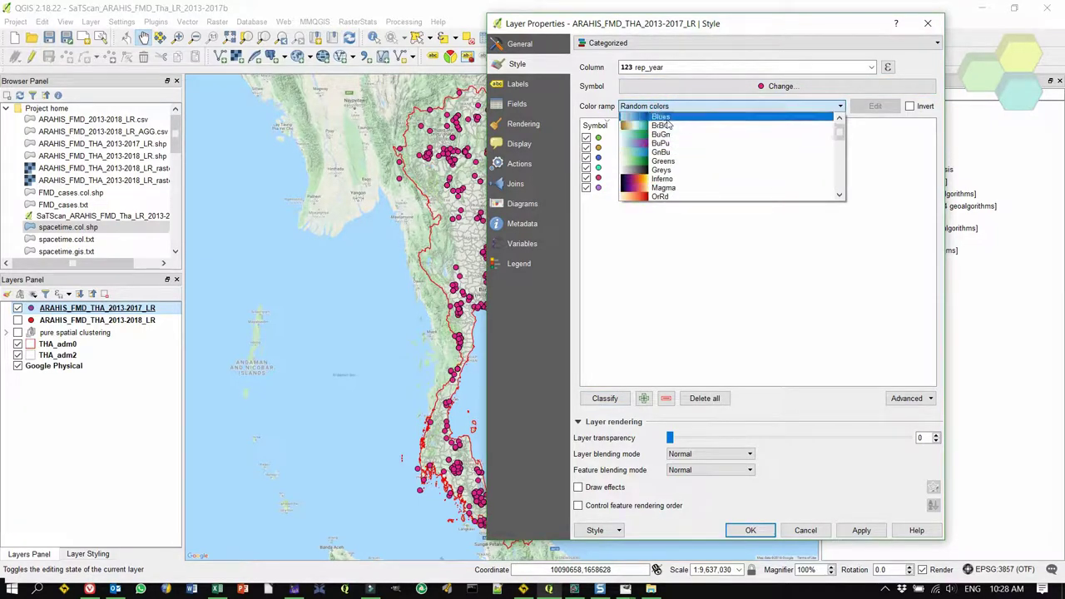
left_click(669, 118)
left_click(599, 188)
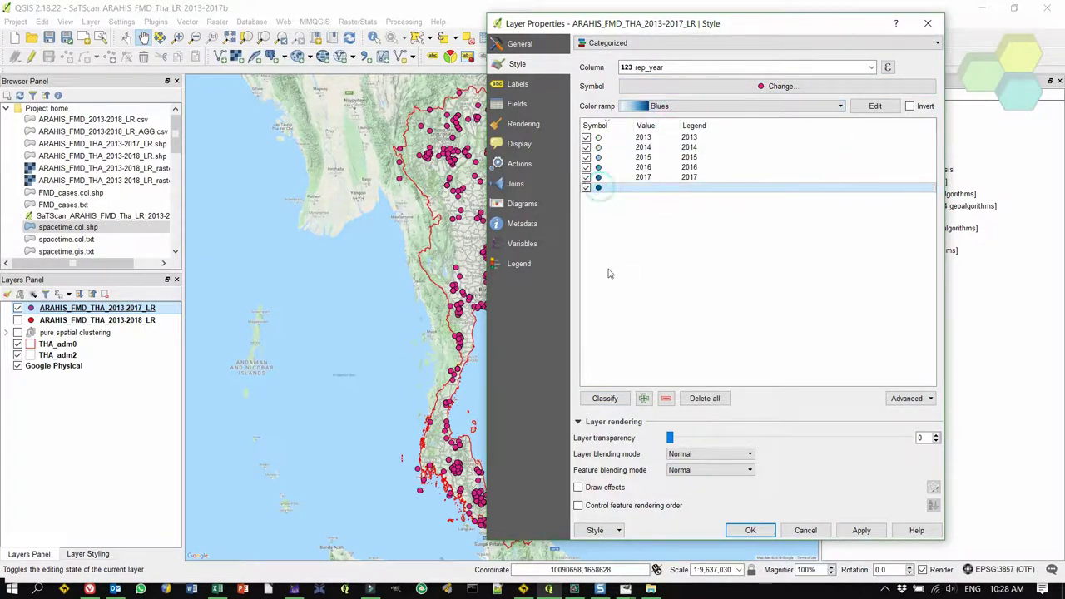
left_click(665, 398)
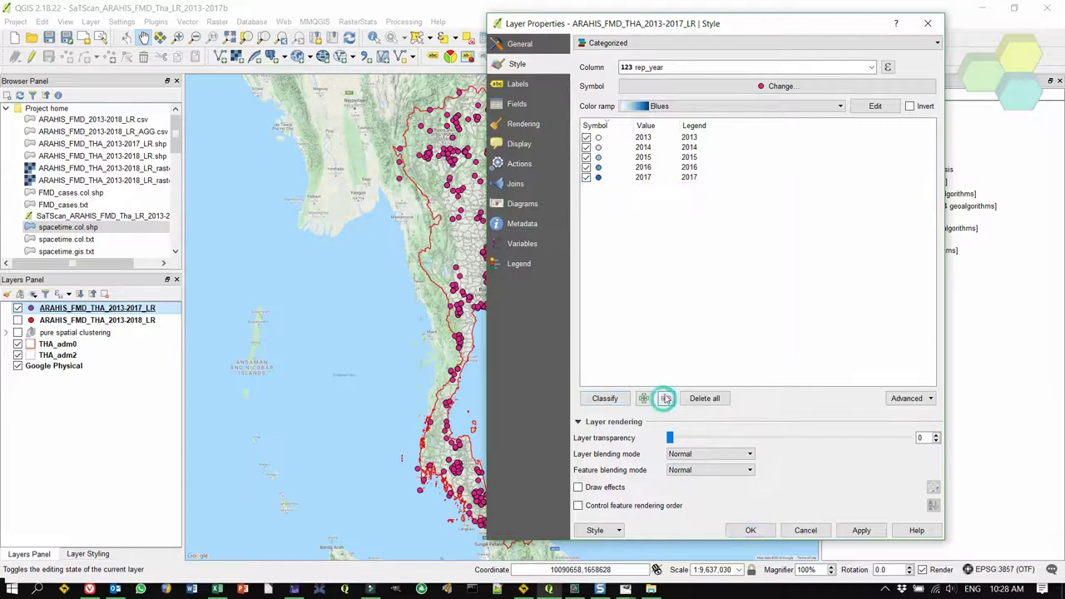
Step: Scale the marker size by the cases field using the Size Assistant, with a maximum size of 20
left_click(701, 85)
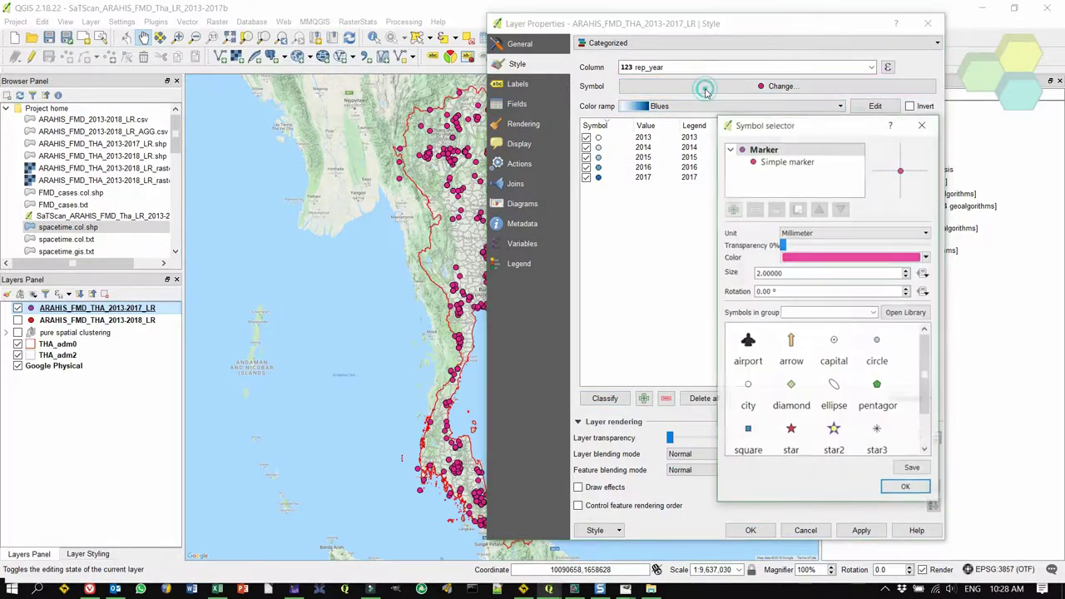
left_click(924, 273)
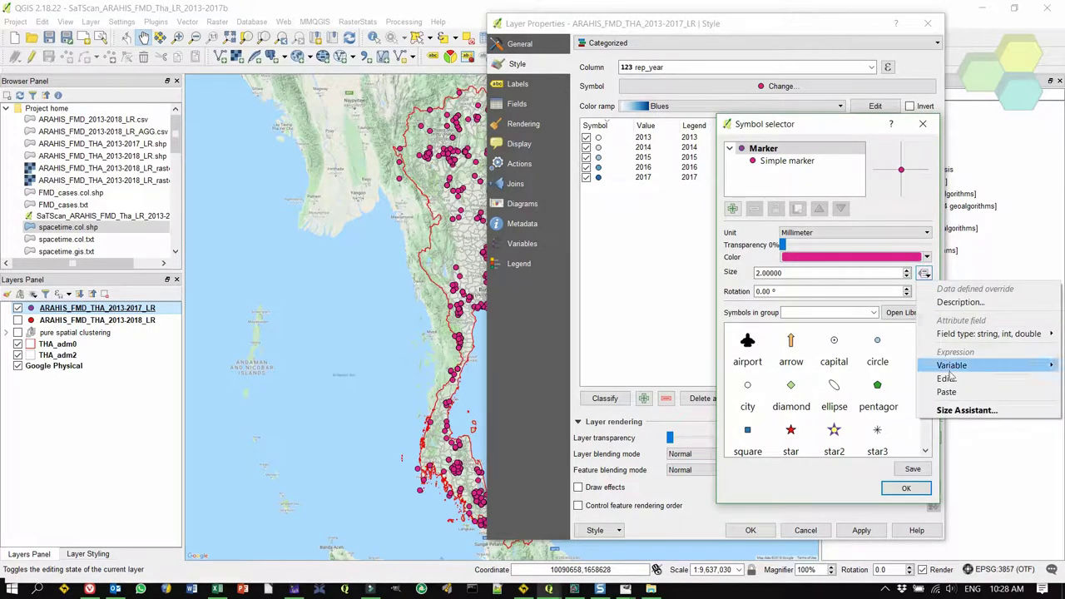
left_click(965, 410)
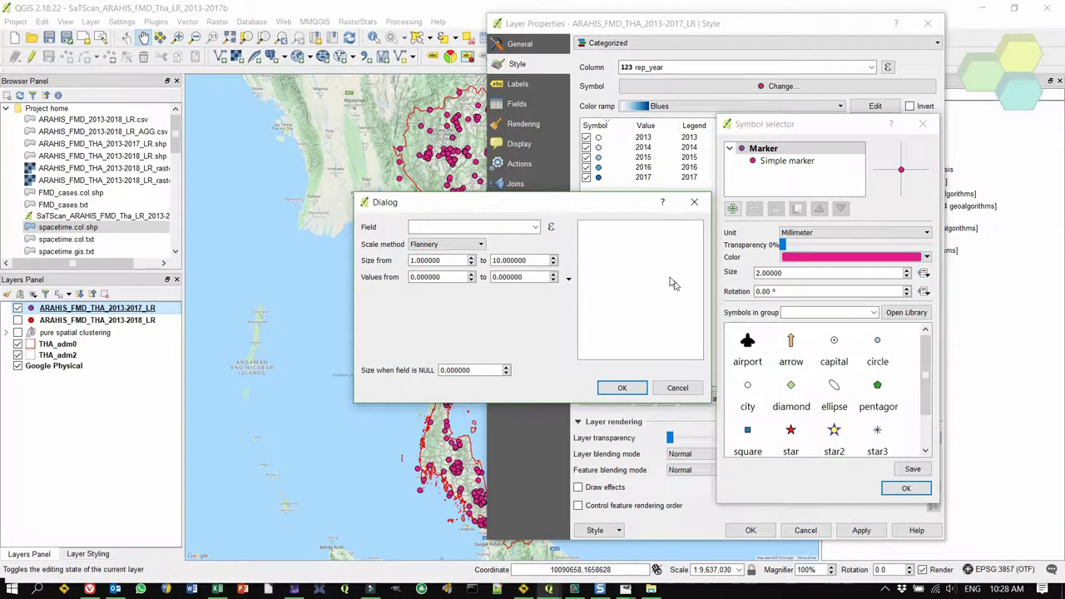
left_click(535, 228)
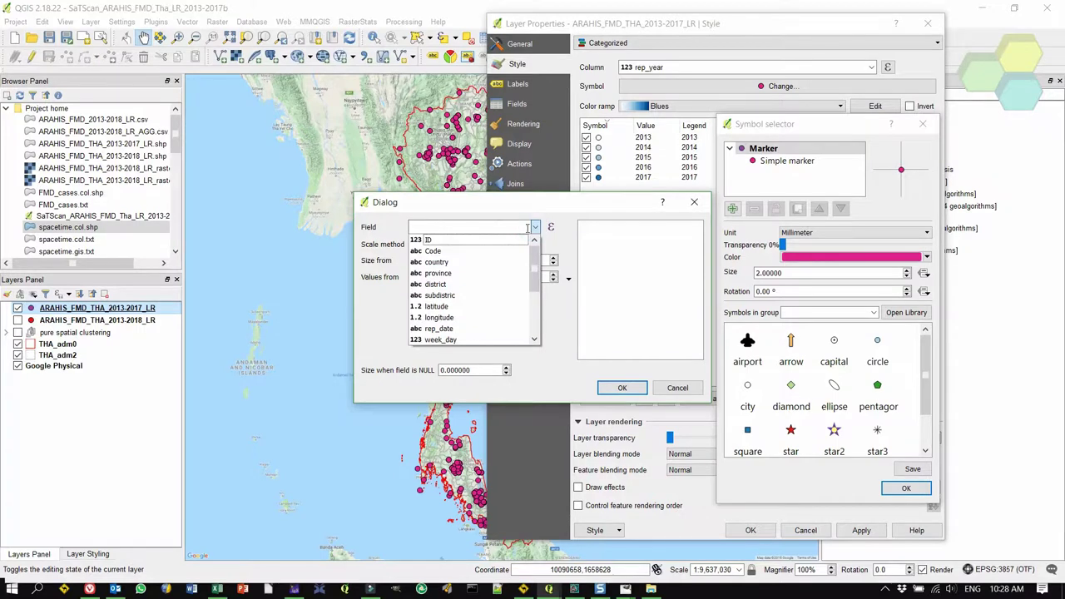
scroll(491, 262, "down", 3)
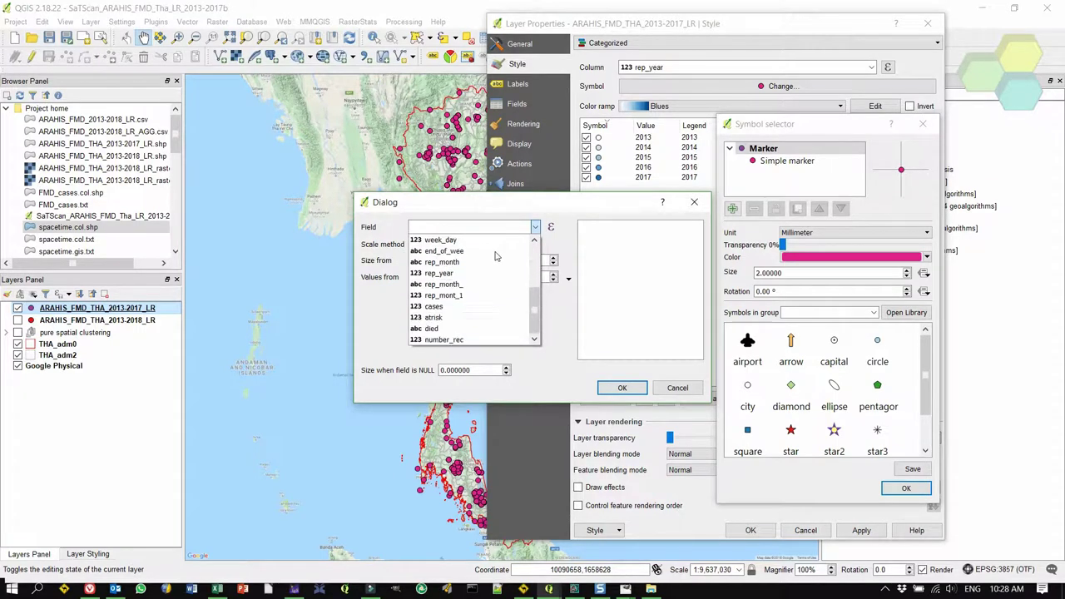
left_click(454, 308)
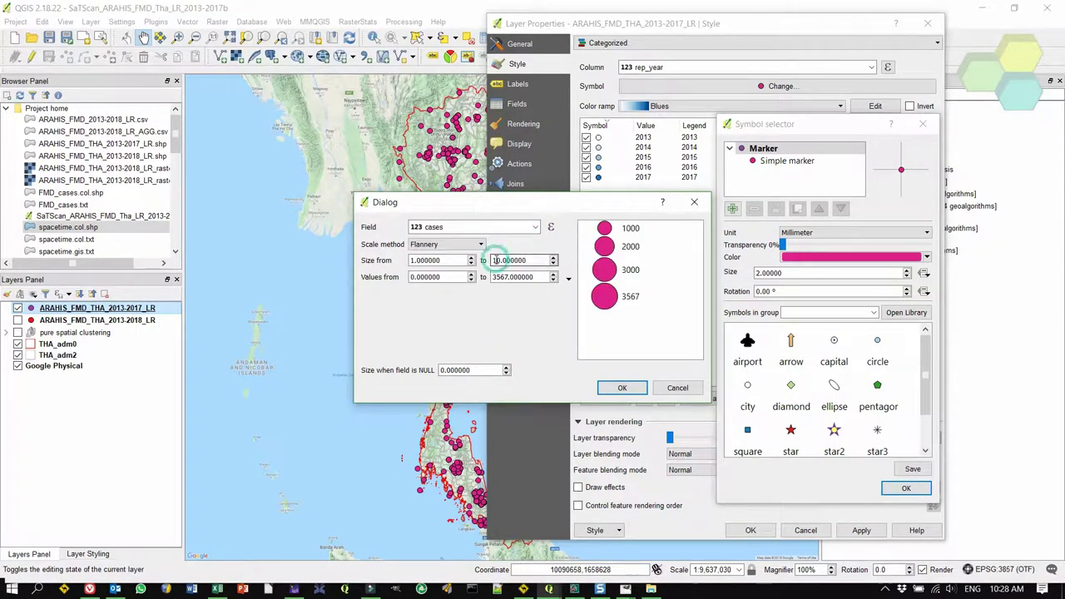
left_click(496, 261)
key("BackSpace")
type("2")
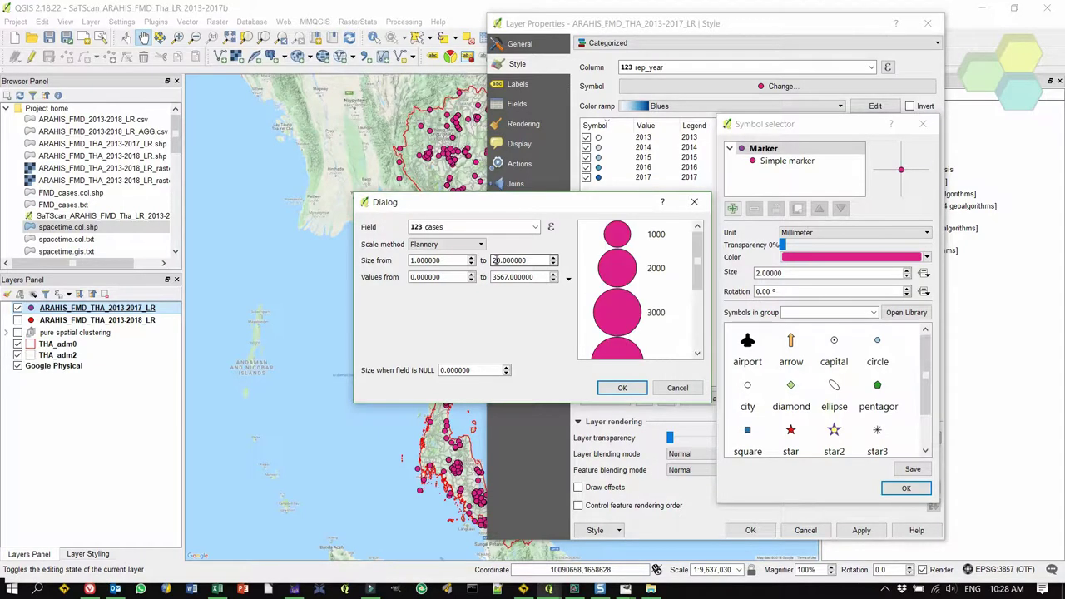
left_click(621, 388)
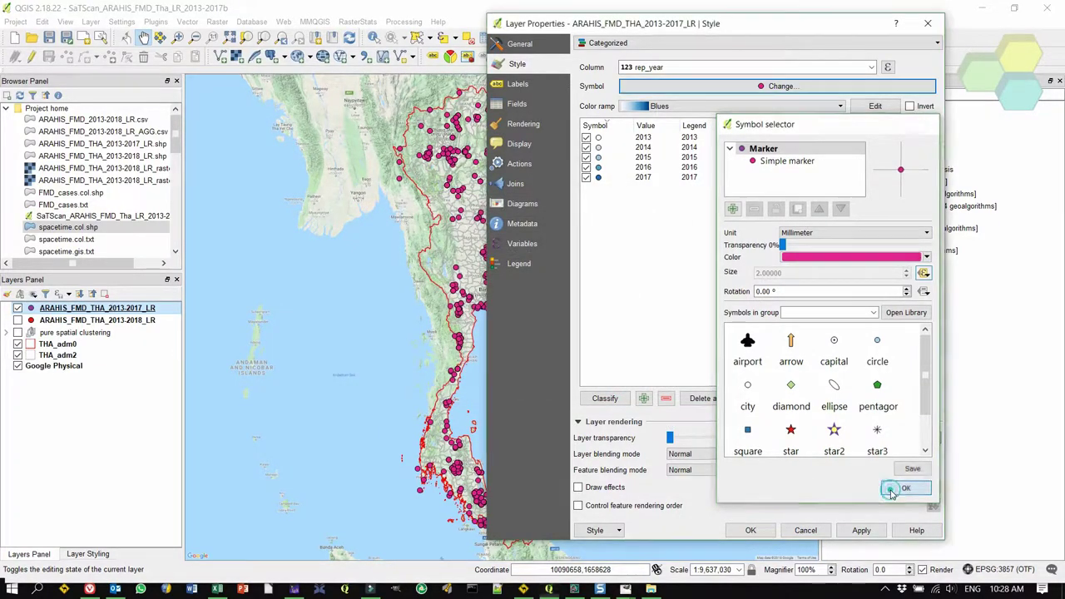
left_click(897, 490)
Step: Set the layer transparency to 20
left_click(920, 438)
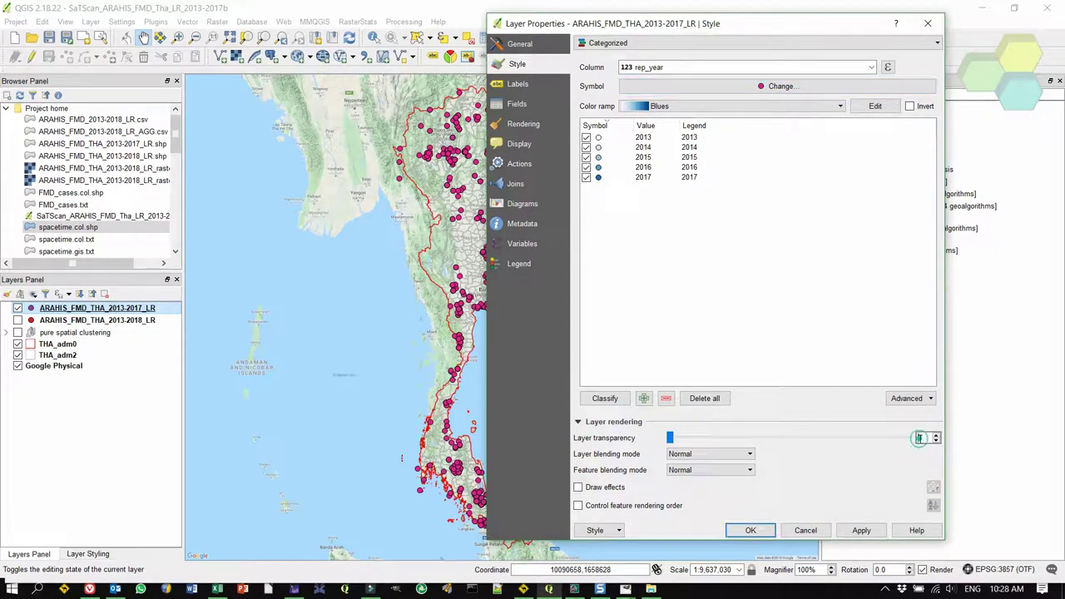
type("20")
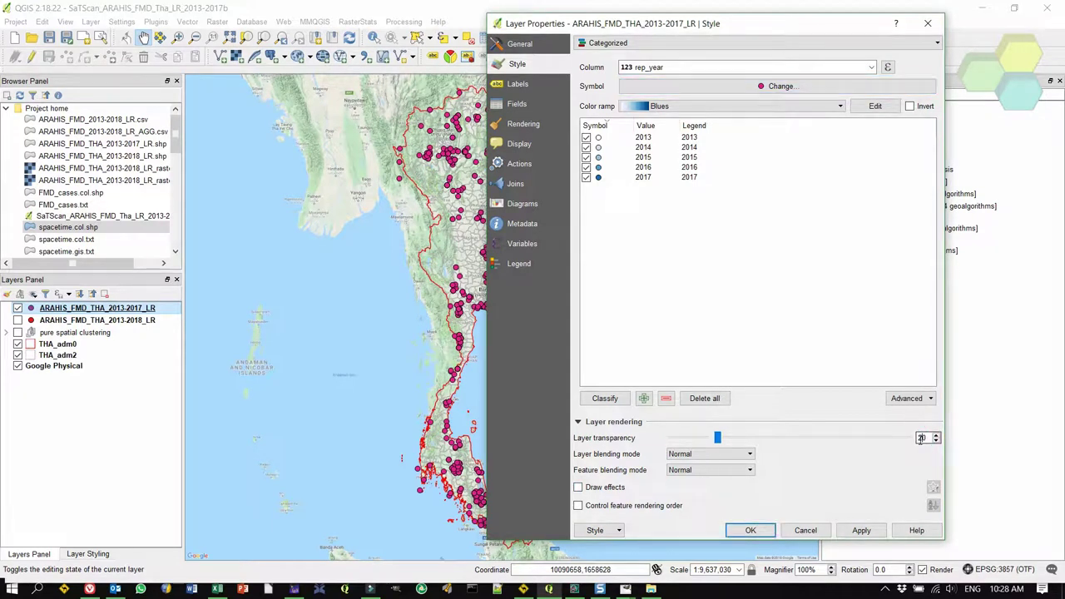
Step: Apply the point styling to the ARAHIS_FMD_THA_2013-2017_LR layer and save the project
left_click(863, 532)
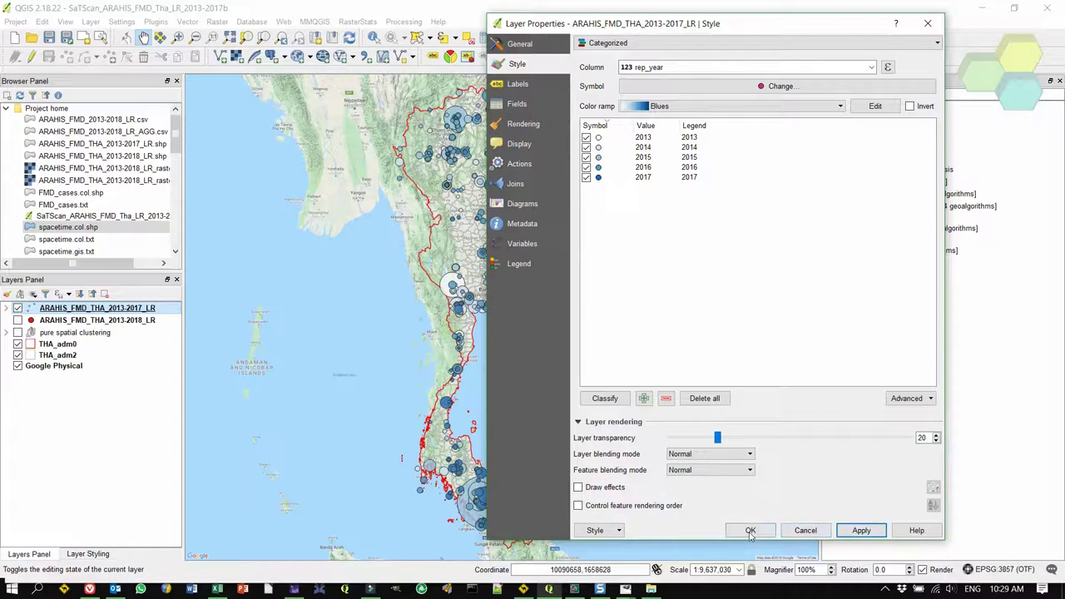
left_click(748, 534)
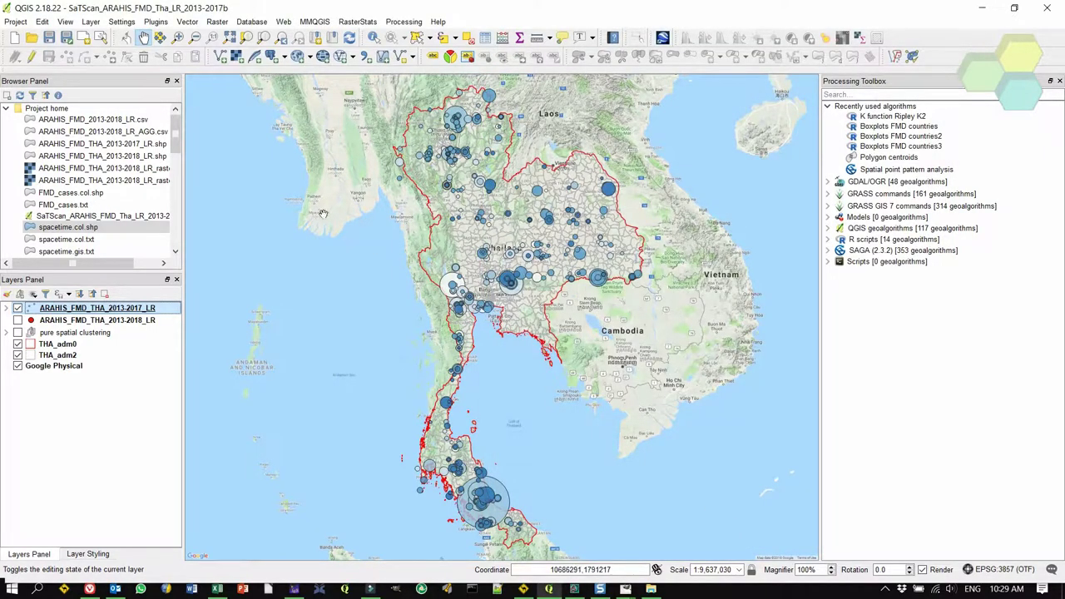
left_click(50, 39)
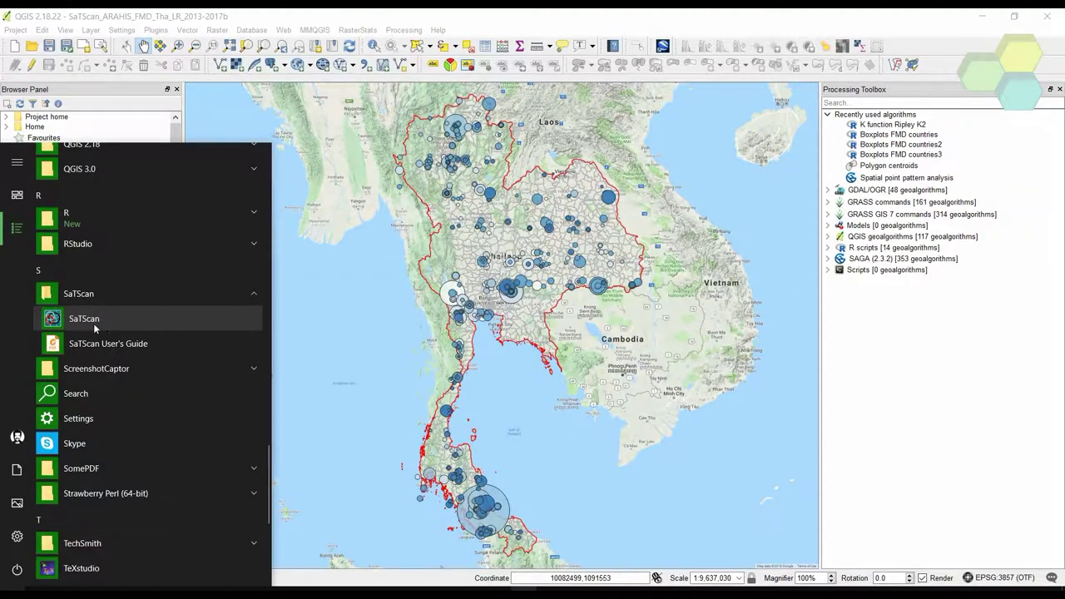
Step: Launch SaTScan and create a new session
left_click(81, 320)
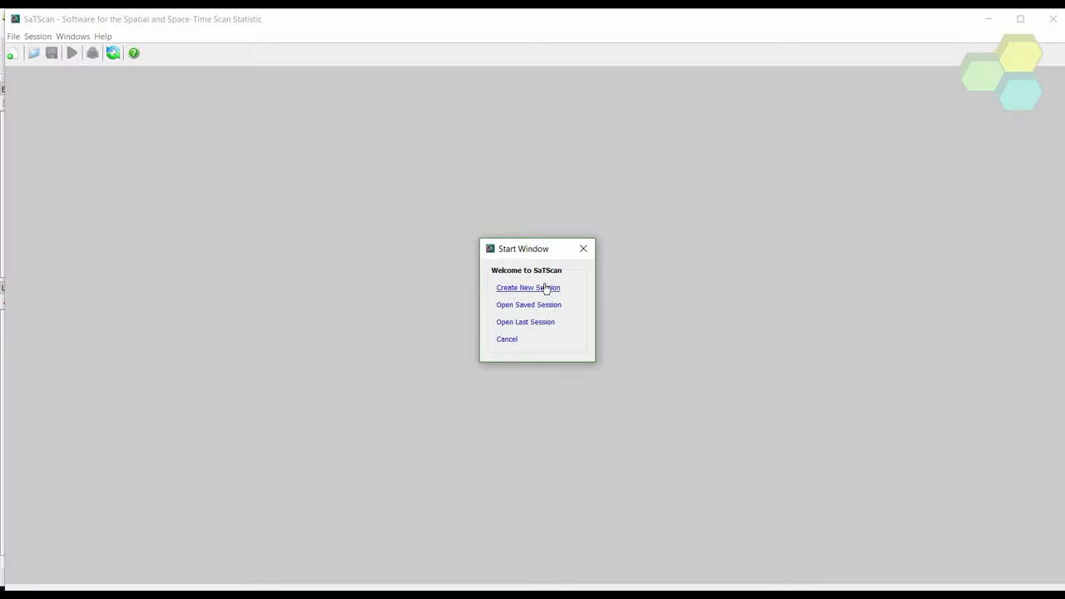
left_click(544, 287)
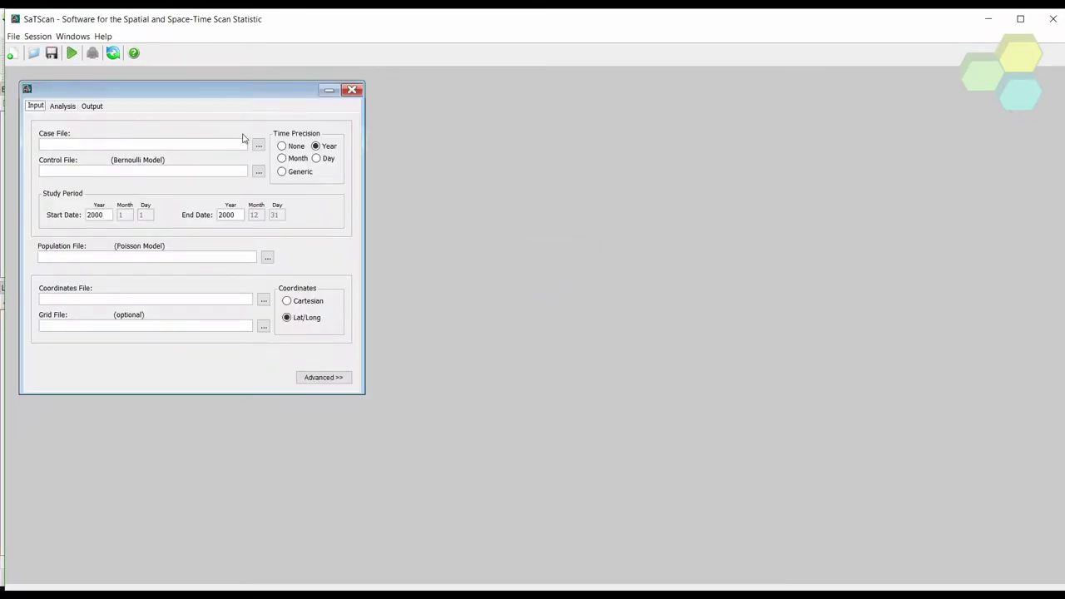
Step: Load ARAHIS_FMD_THA_2013-2017_LR.dbf from the Spatial_RA_2018 SaTScan data folder ARAHIS_THA_FMD_2013-2017b as the case file
left_click(259, 146)
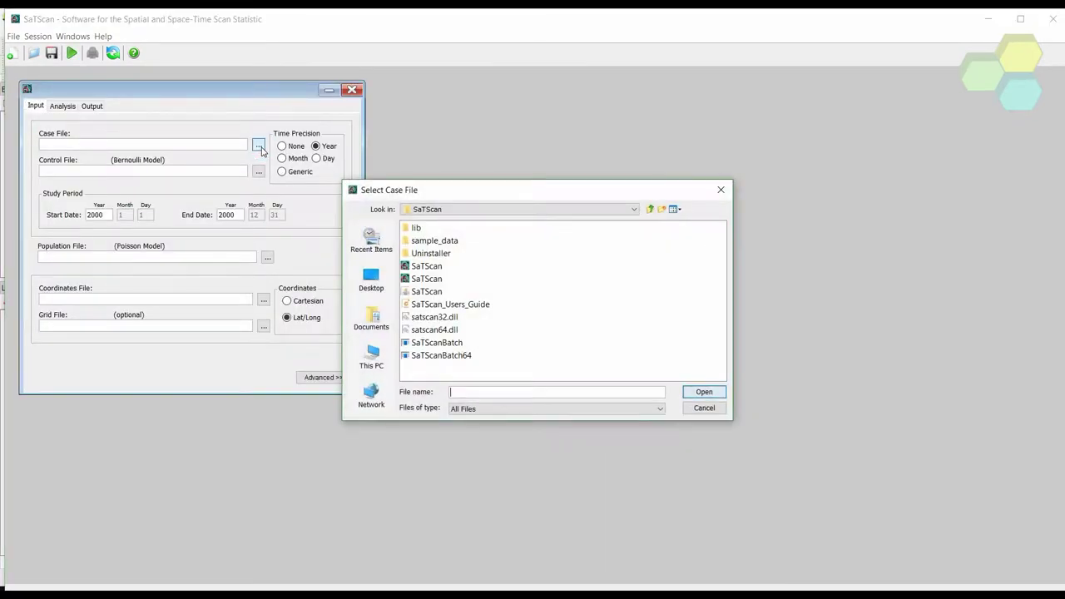
left_click(371, 317)
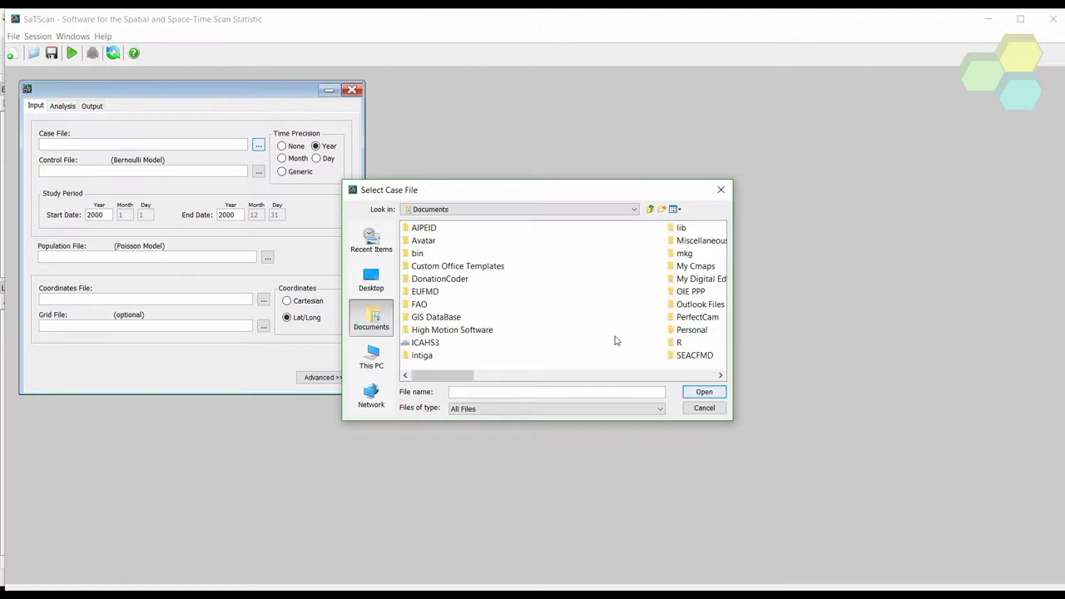
double_click(676, 356)
double_click(457, 343)
left_click(445, 254)
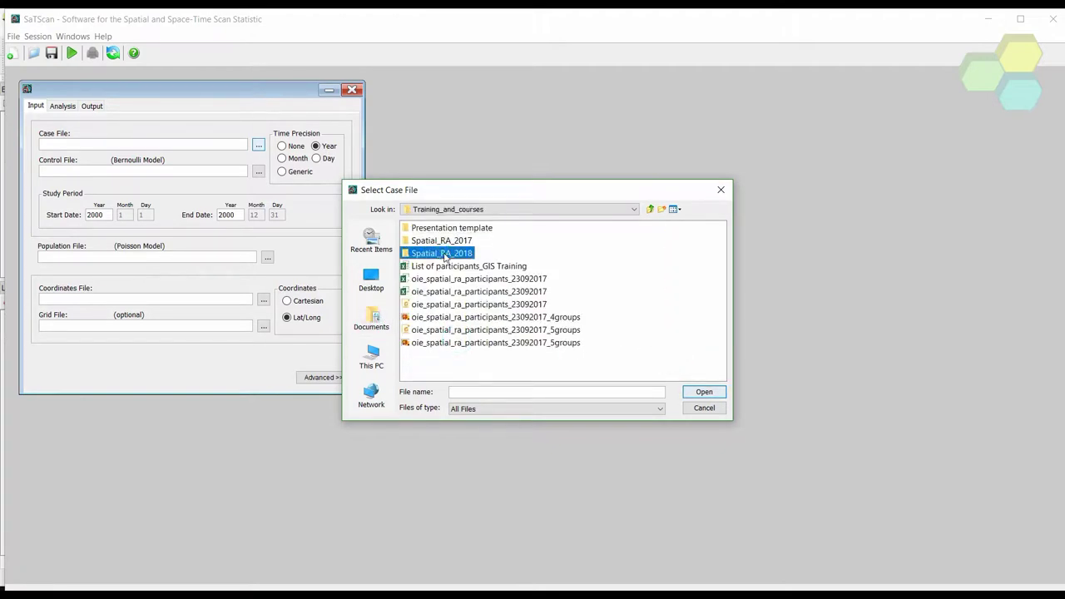
double_click(445, 255)
left_click(428, 243)
double_click(428, 243)
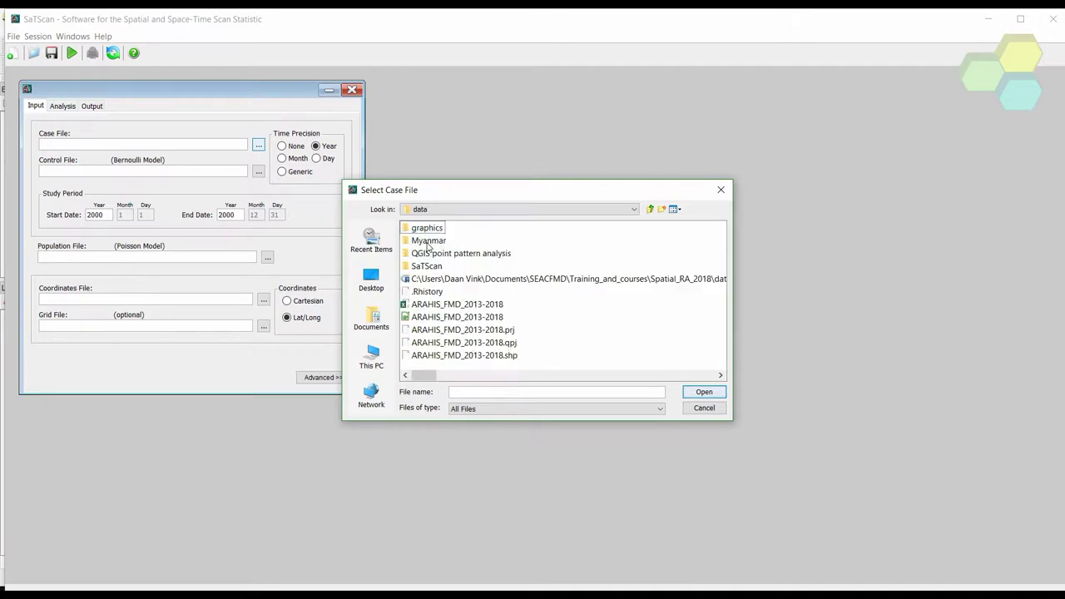
left_click(435, 267)
double_click(435, 268)
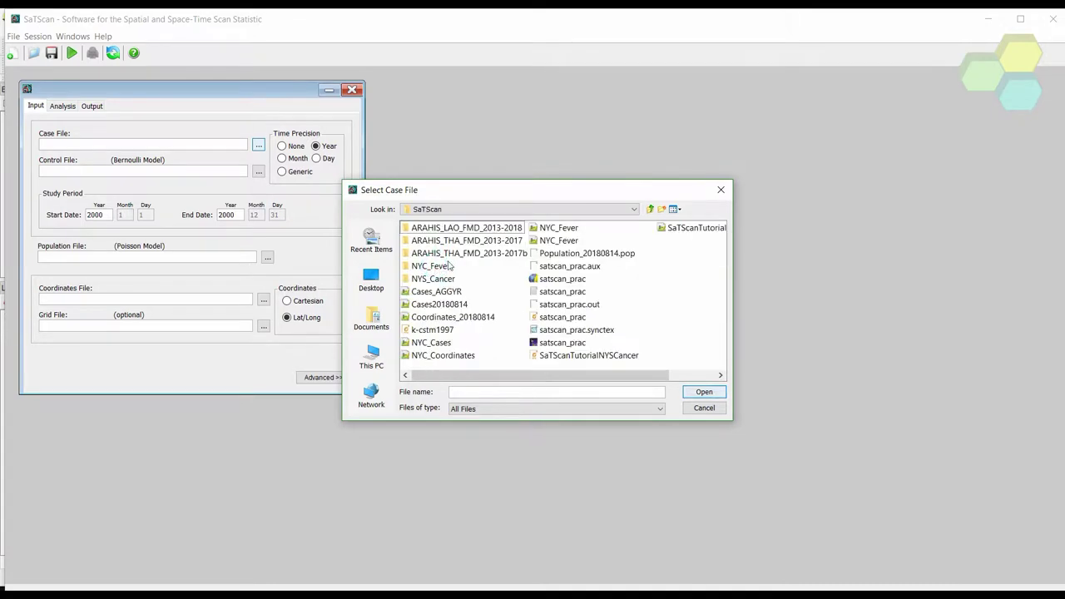
left_click(484, 256)
double_click(484, 256)
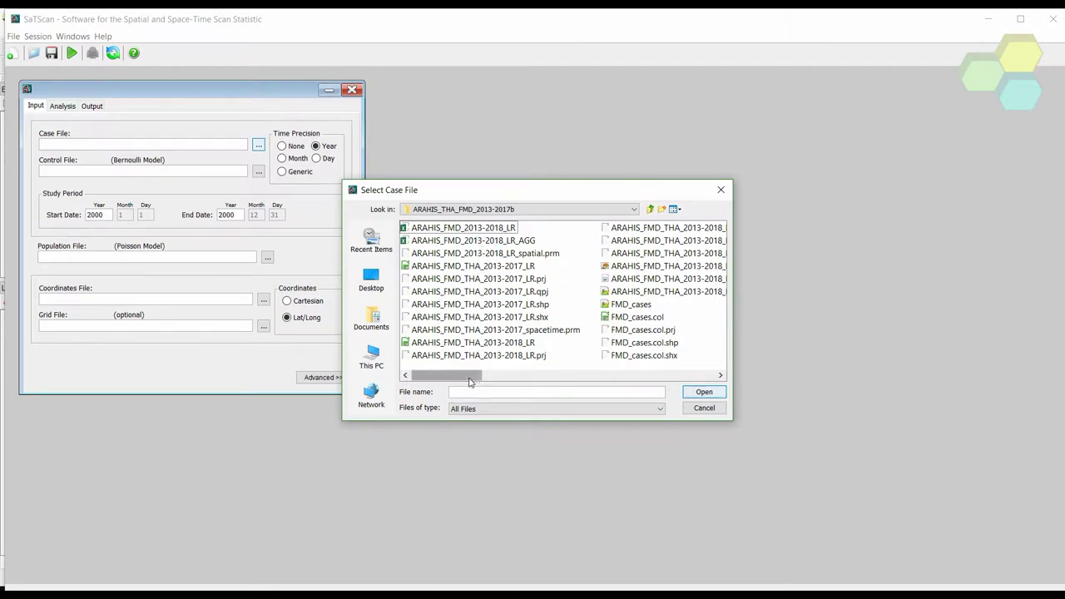
left_click(476, 267)
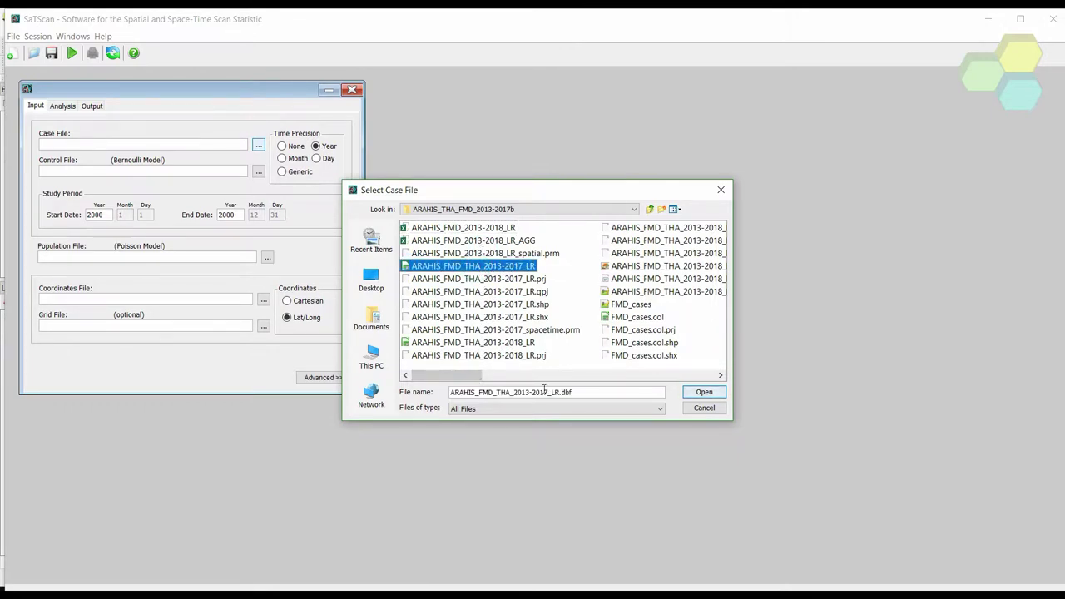
left_click(703, 392)
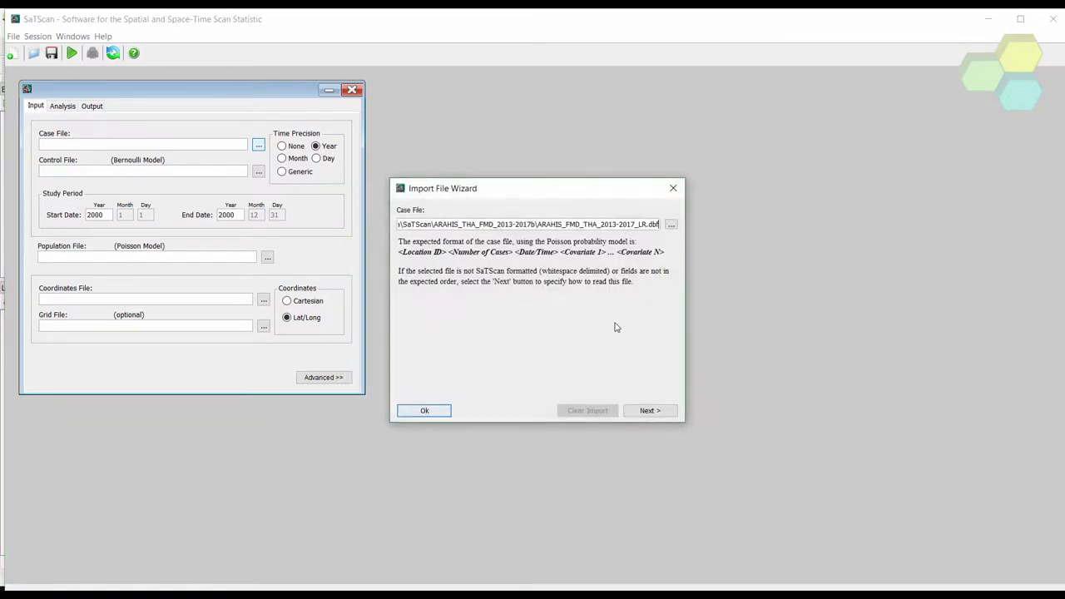
Step: Assign the case file variables: Location ID to ID, Number of Cases to cases, and Date/Time to rep_date
left_click(650, 411)
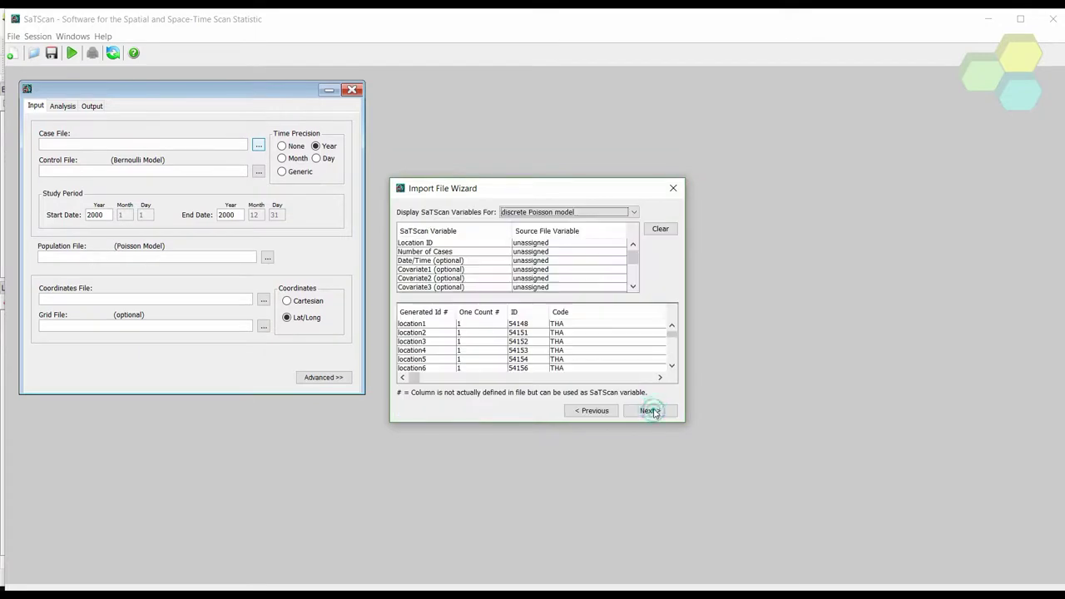
left_click(570, 244)
left_click(540, 285)
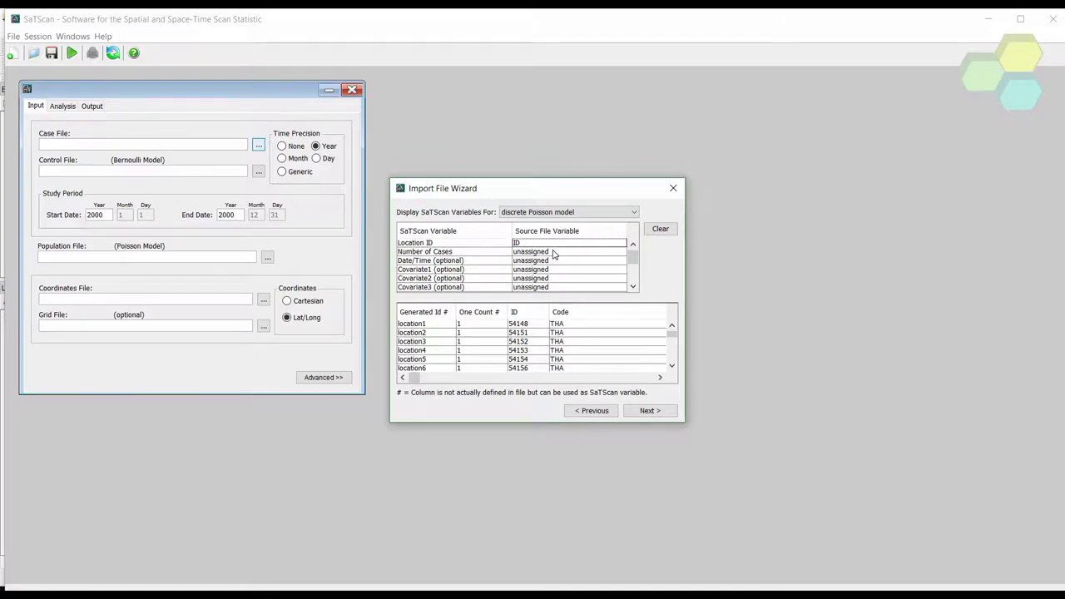
left_click(554, 252)
scroll(545, 291, "down", 3)
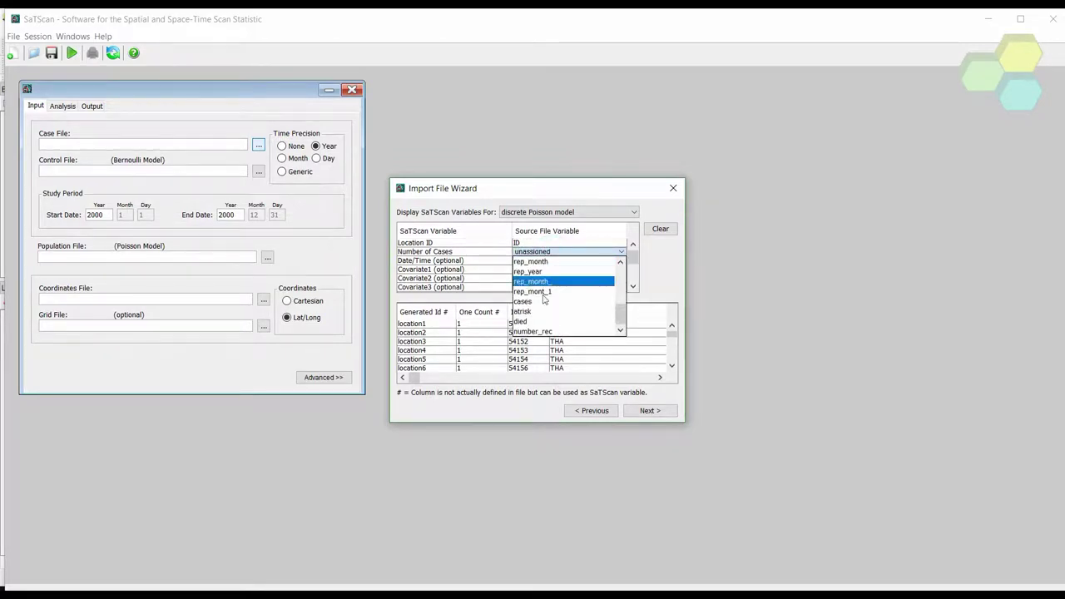
left_click(535, 301)
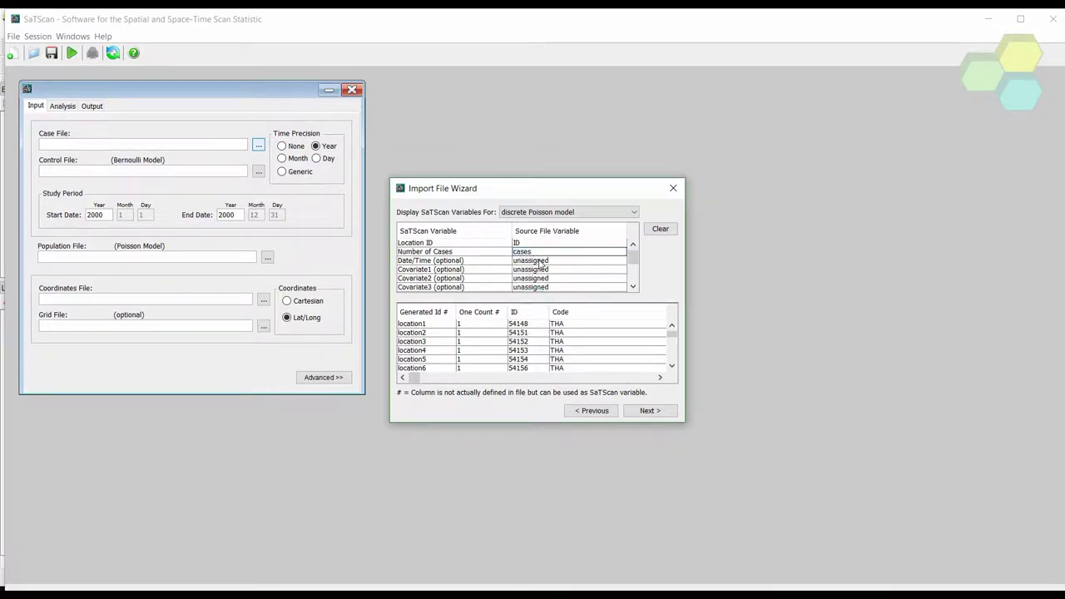
left_click(541, 263)
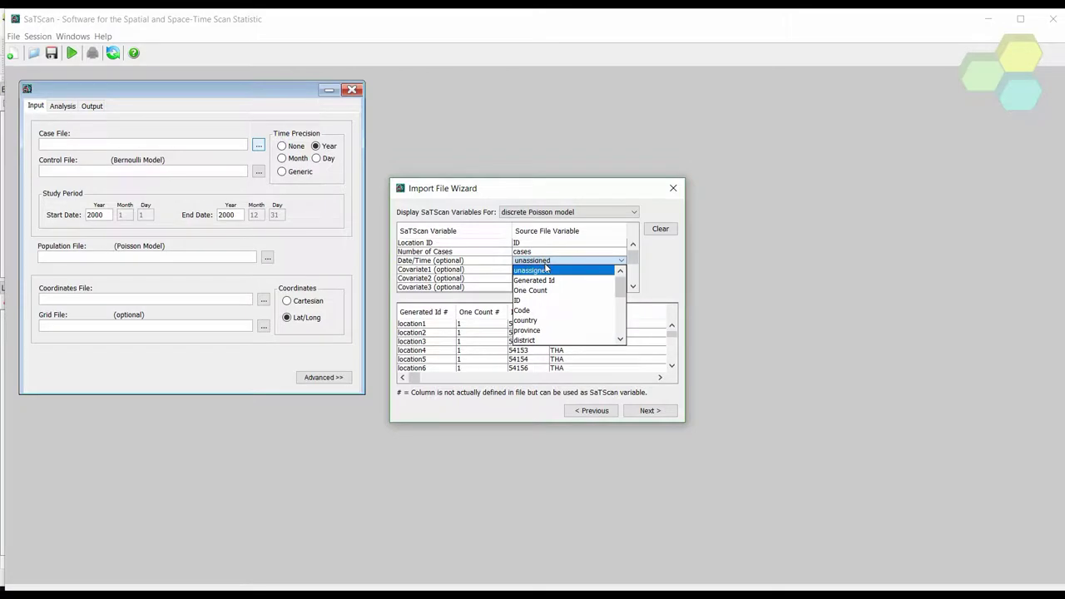
scroll(550, 291, "down", 4)
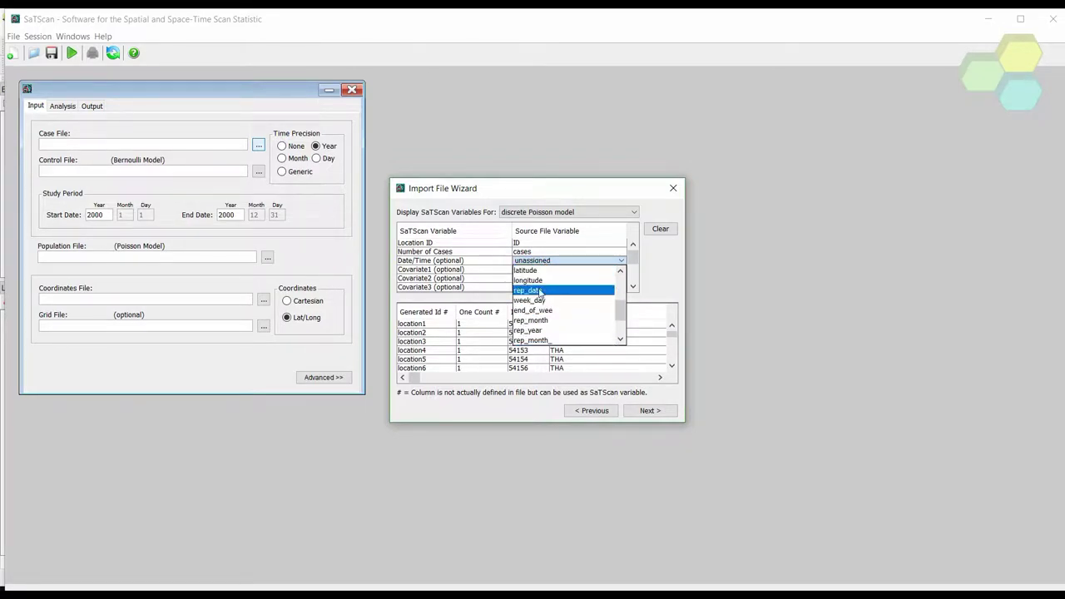
left_click(540, 292)
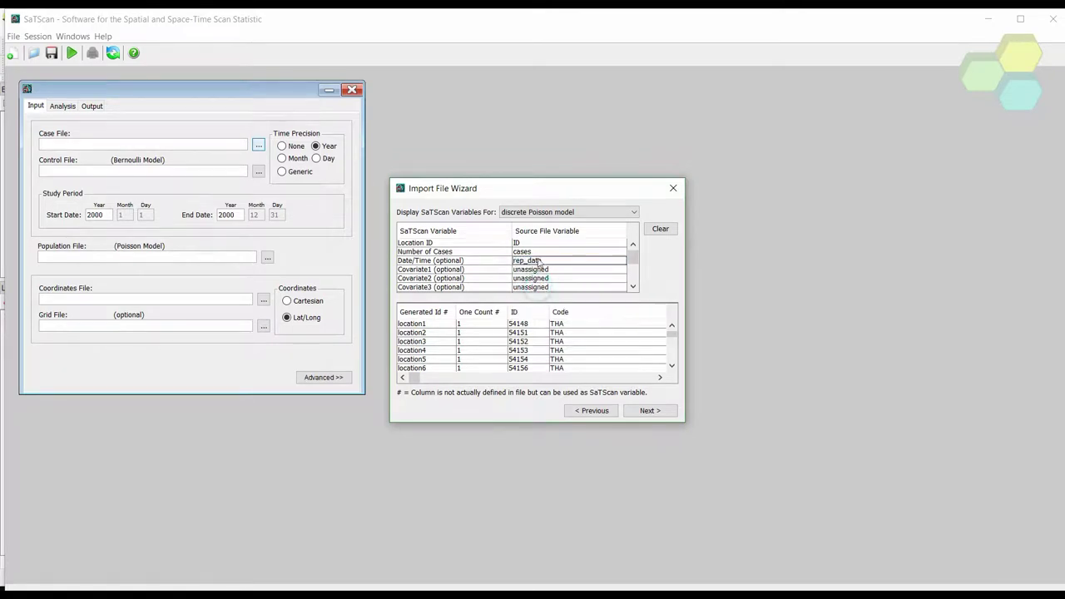
Step: Display the variables for the space-time permutation model and import the case data as Cases.cas
left_click(605, 215)
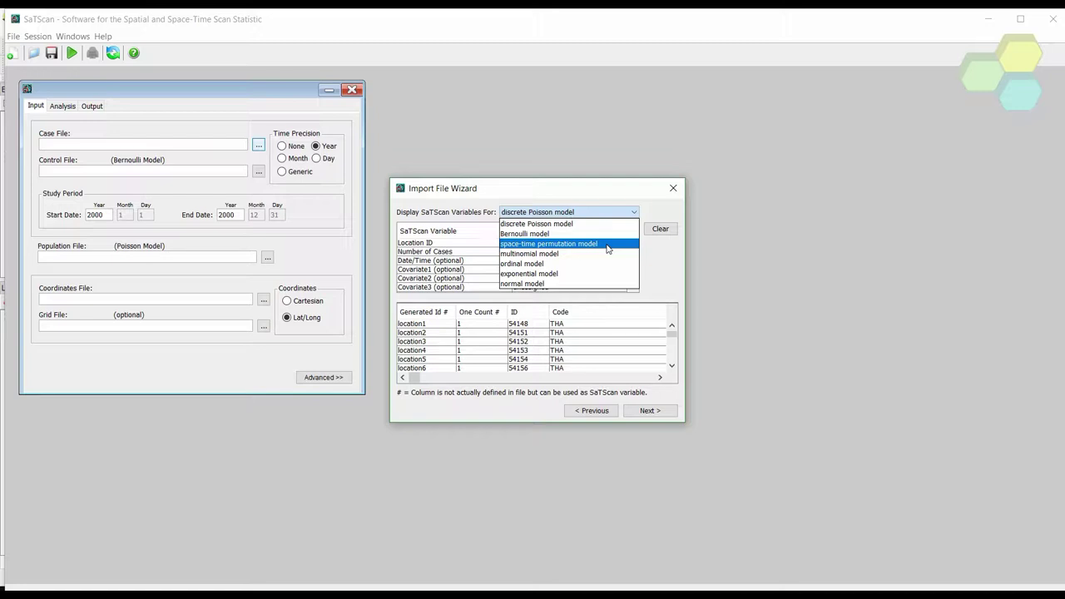
left_click(608, 244)
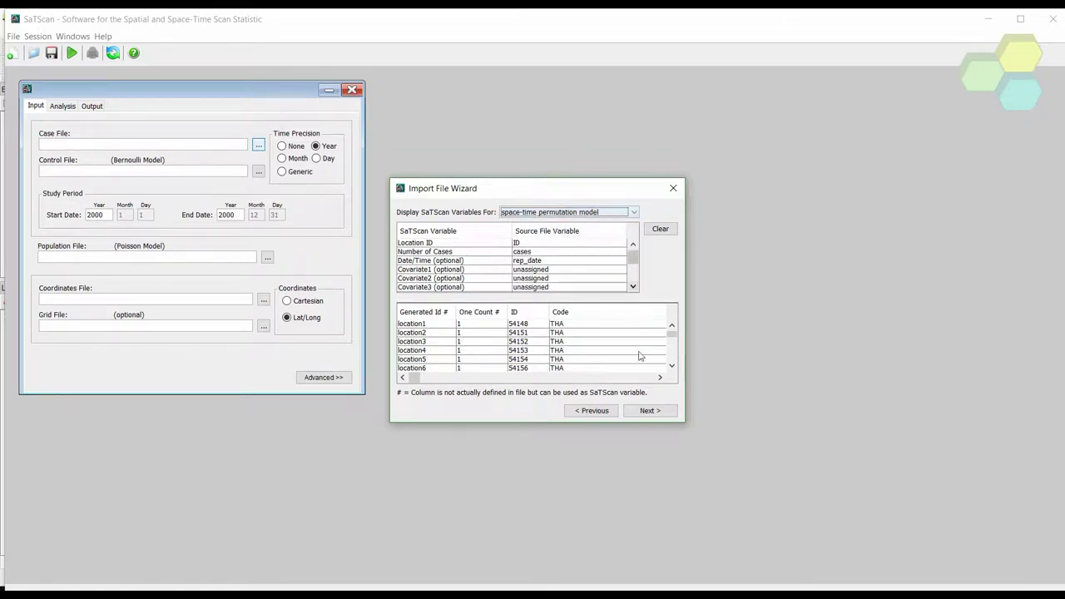
left_click(651, 412)
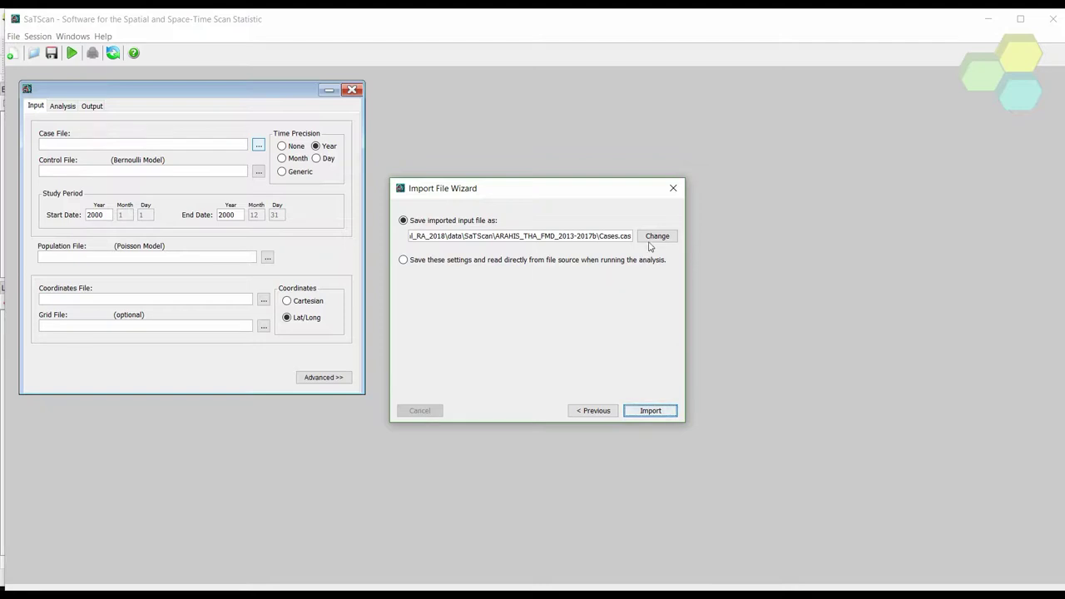
left_click(650, 411)
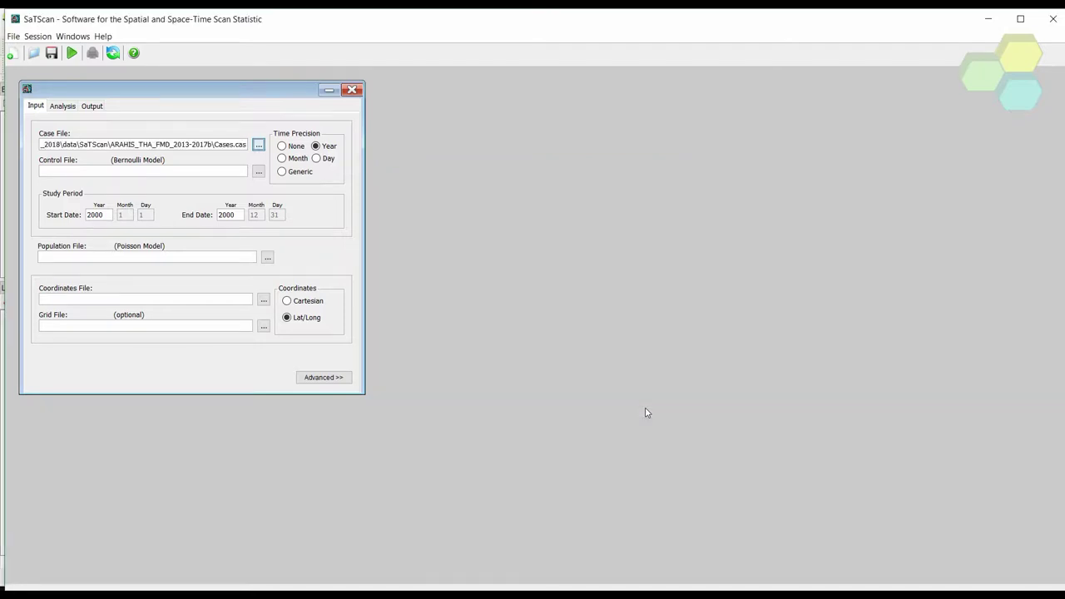
Step: Set the time precision to Day and the study period's start year to 2013 and end year to 2017
left_click(317, 160)
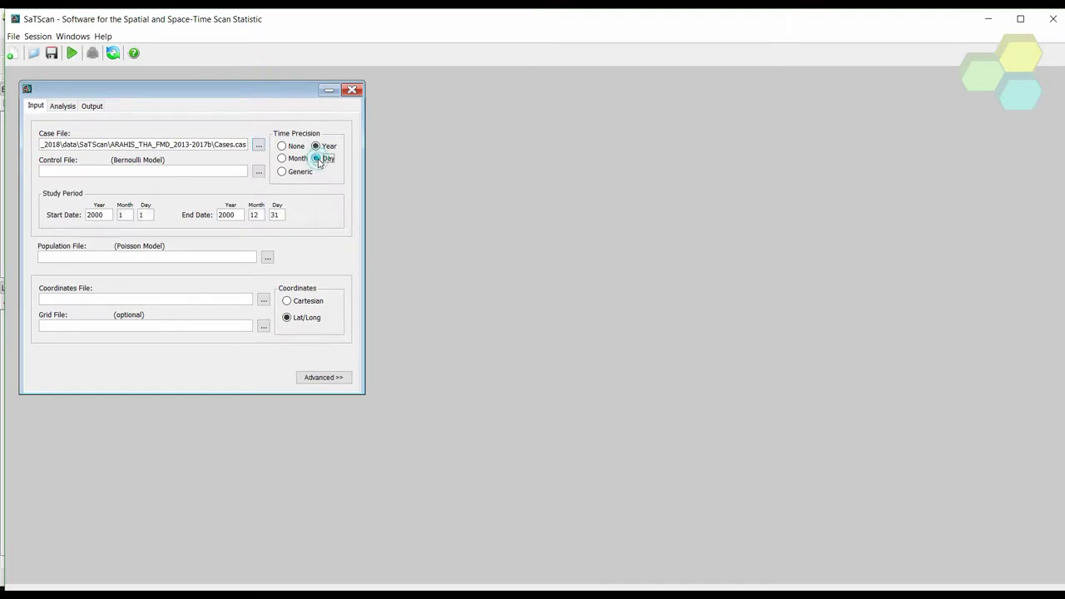
left_click(99, 215)
left_click(228, 214)
Step: Load ARAHIS_FMD_THA_2013-2017_LR.dbf as the coordinates file
left_click(264, 301)
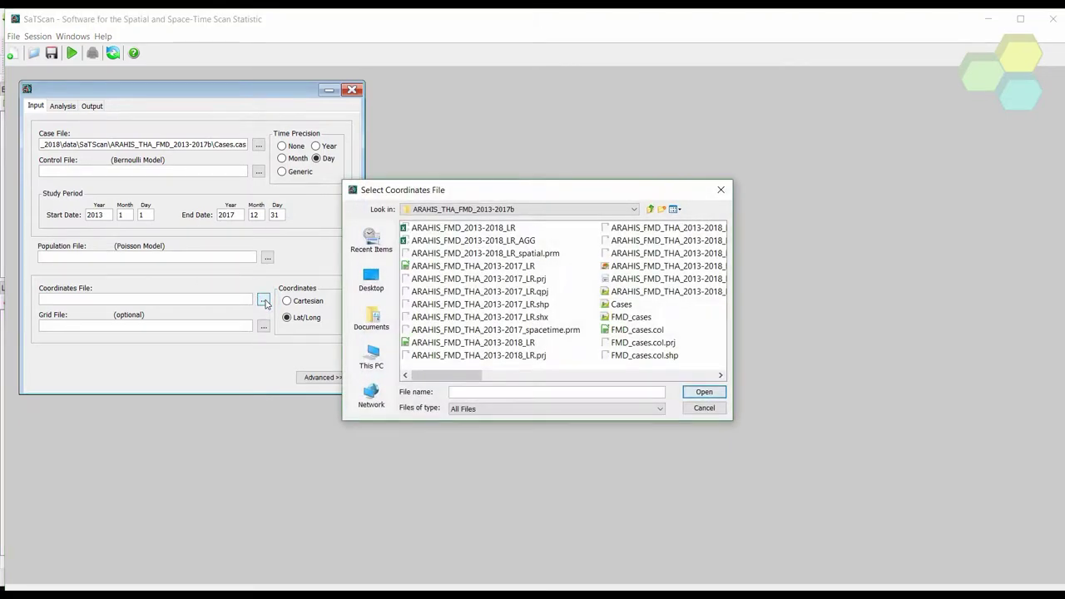
left_click(471, 267)
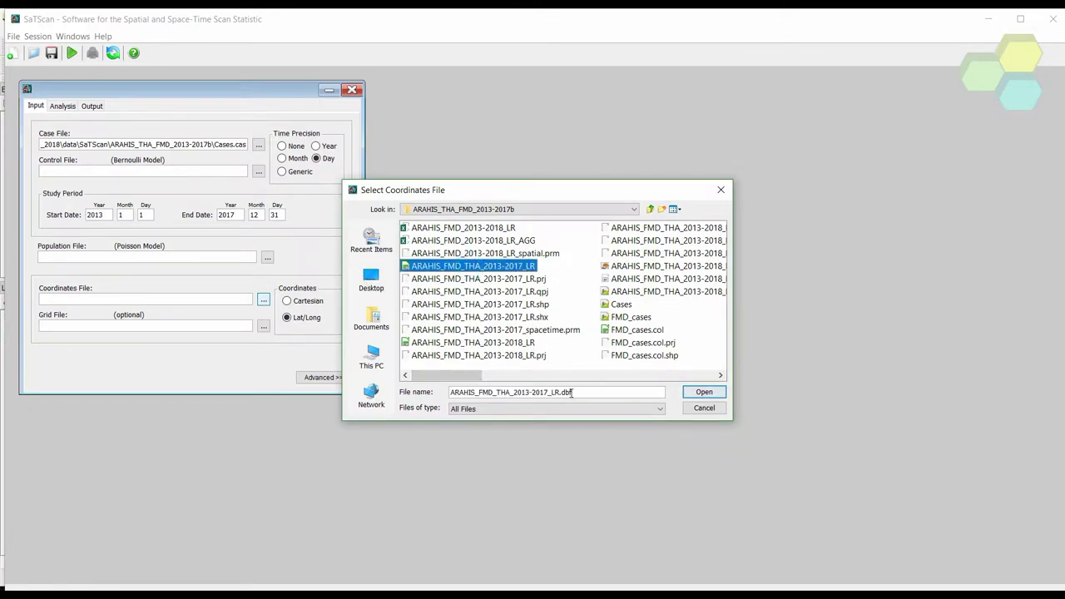
left_click(704, 392)
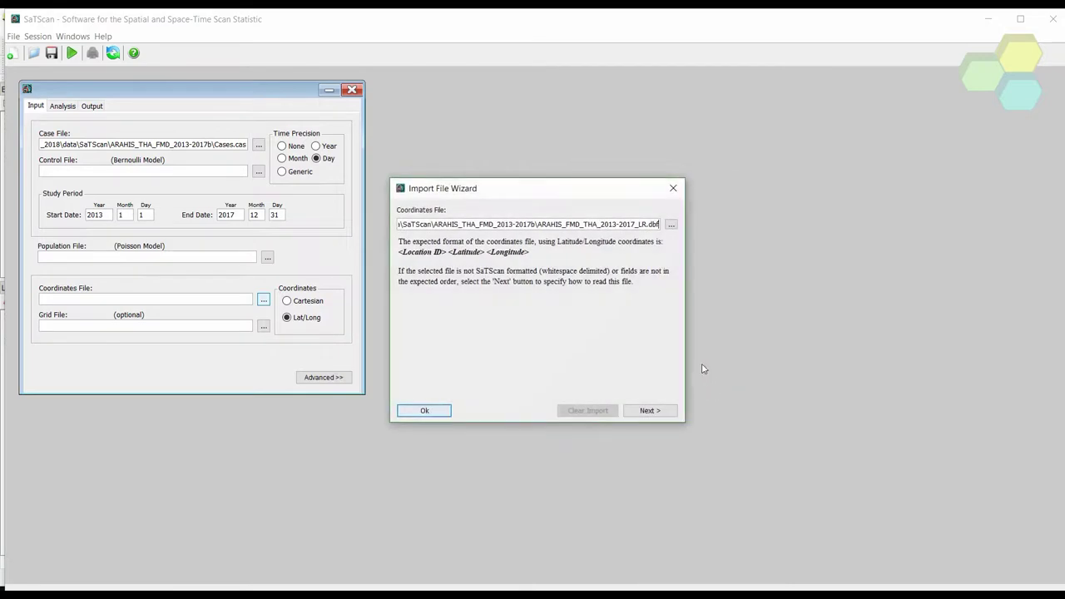
Step: Assign Location ID, Latitude and Longitude to the ID, latitude and longitude fields, and import the coordinates as Coordinates.geo
left_click(648, 410)
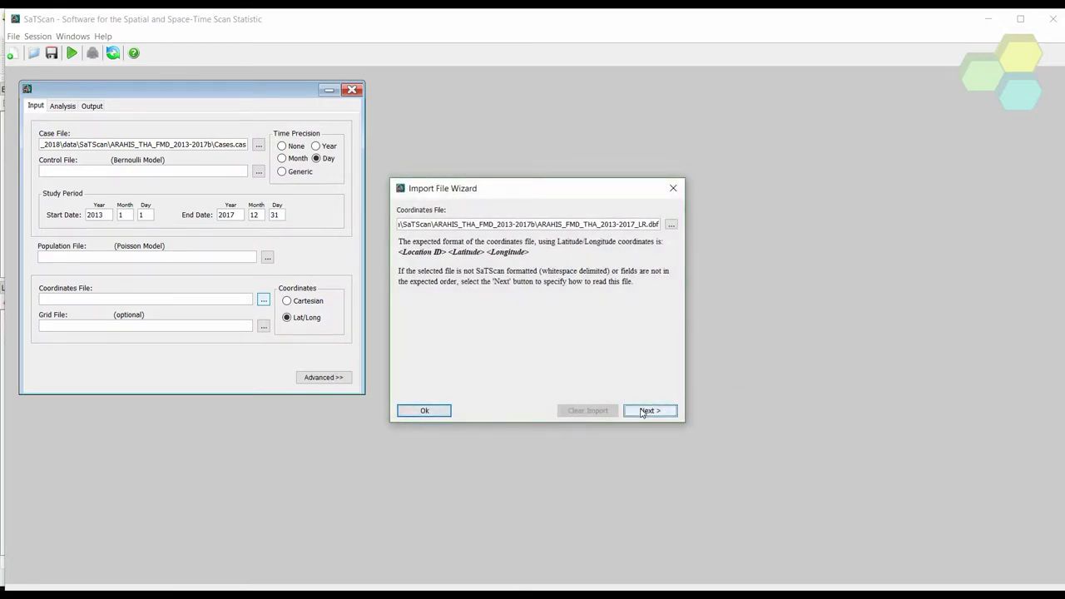
left_click(554, 242)
left_click(553, 242)
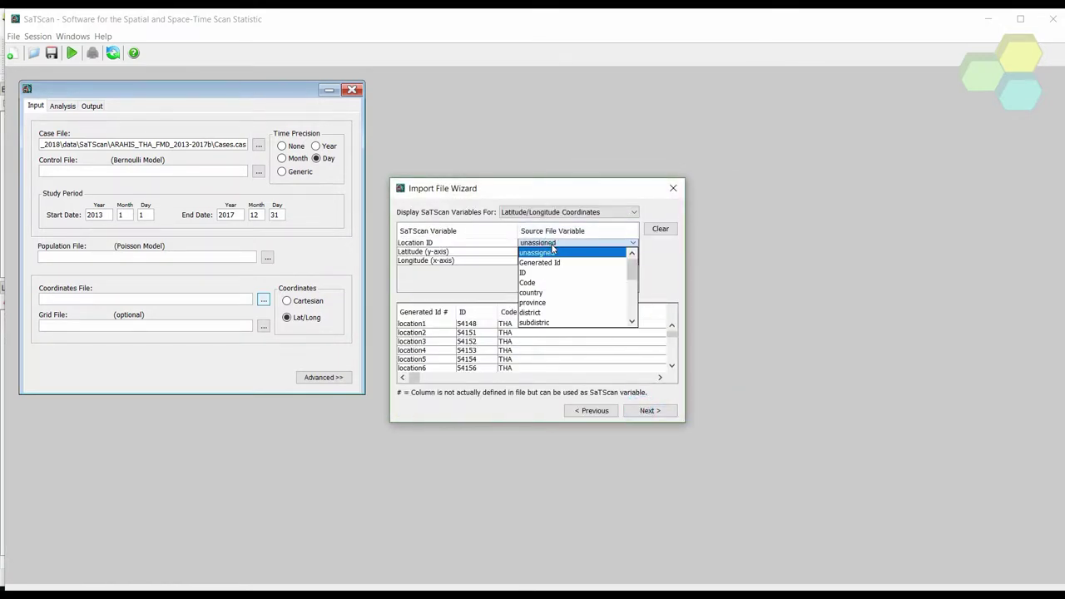
left_click(534, 274)
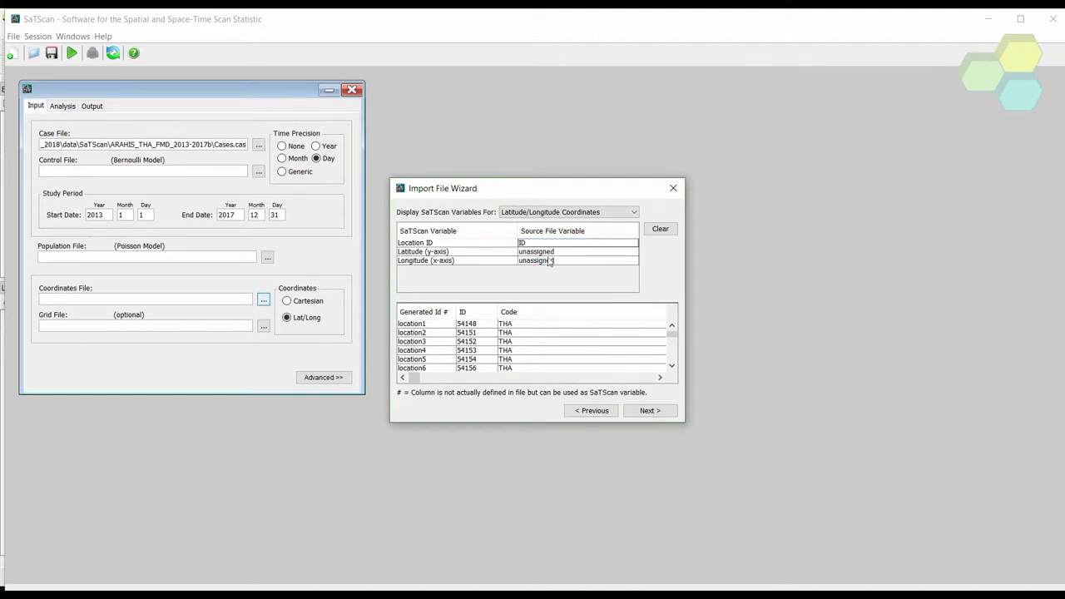
left_click(552, 252)
scroll(562, 282, "down", 5)
scroll(561, 281, "up", 2)
left_click(544, 270)
left_click(545, 261)
scroll(550, 285, "down", 5)
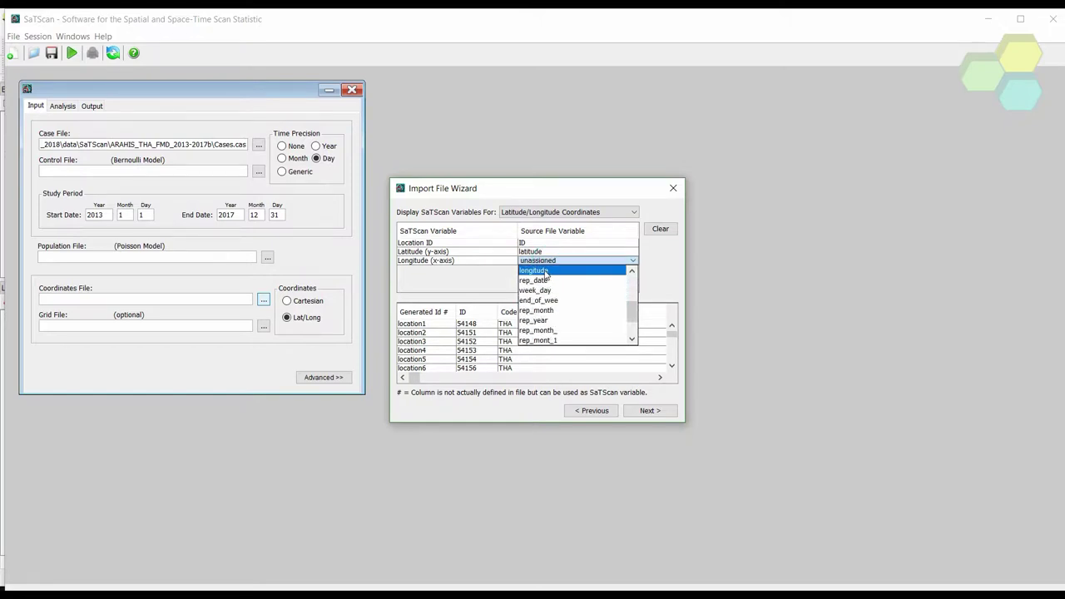
left_click(542, 270)
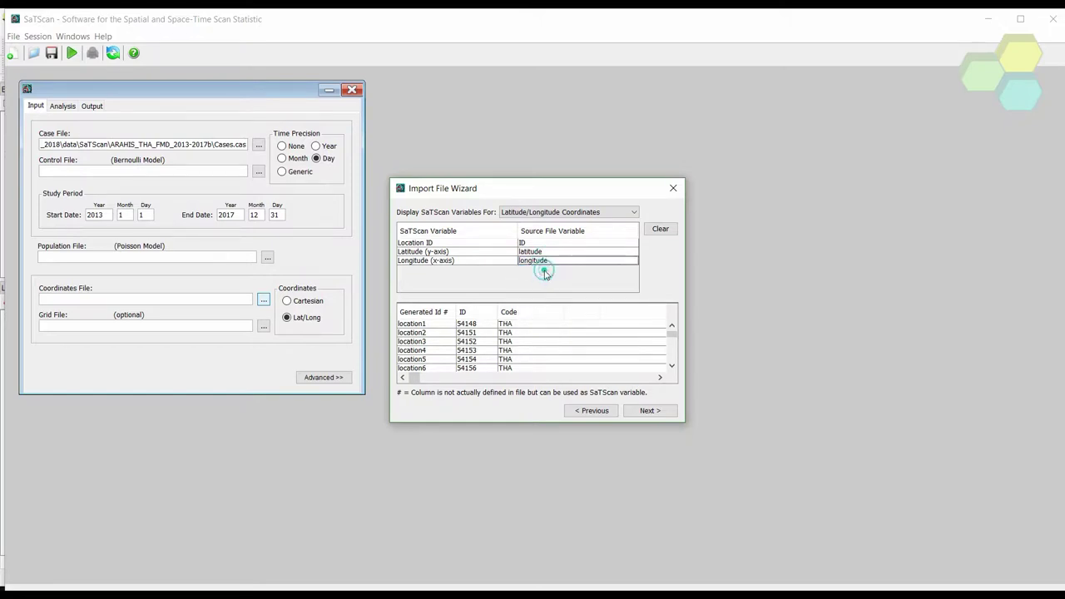
left_click(649, 411)
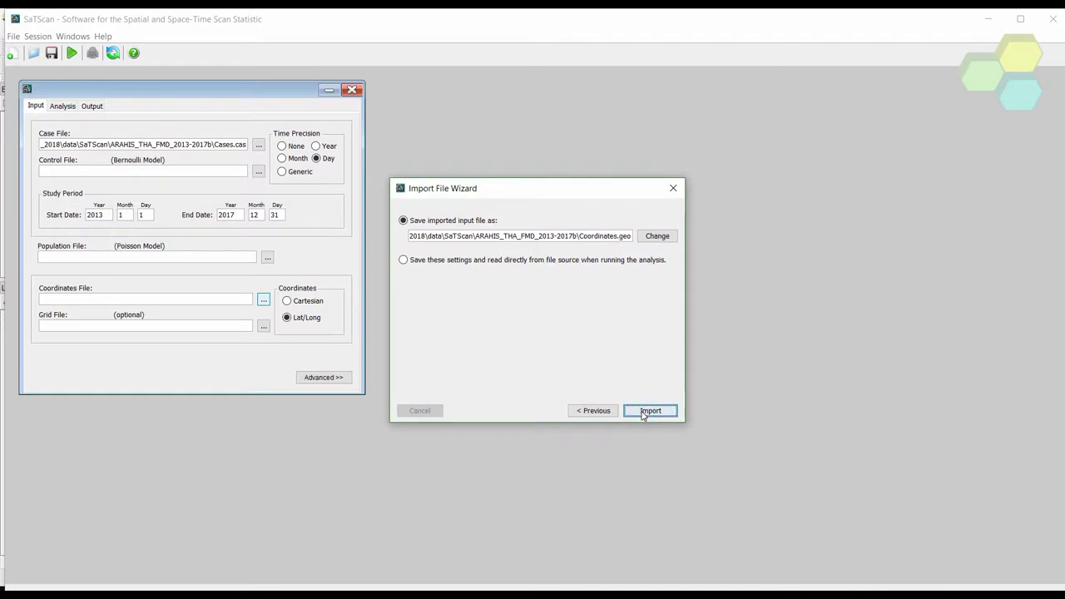
left_click(644, 414)
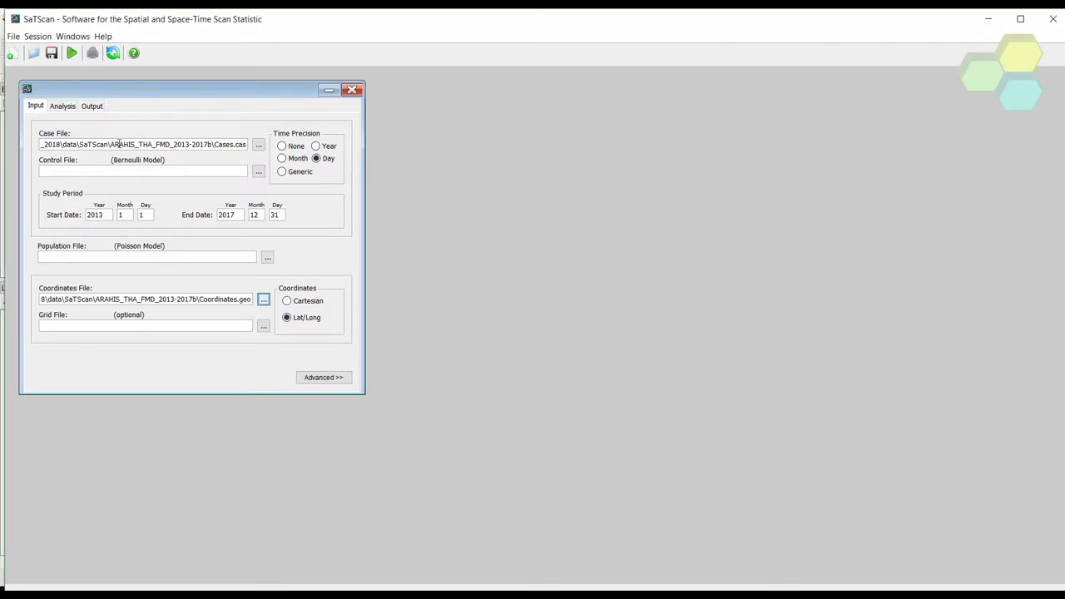
Step: Set the analysis type to retrospective Space-Time and the probability model to Space-Time Permutation
left_click(61, 107)
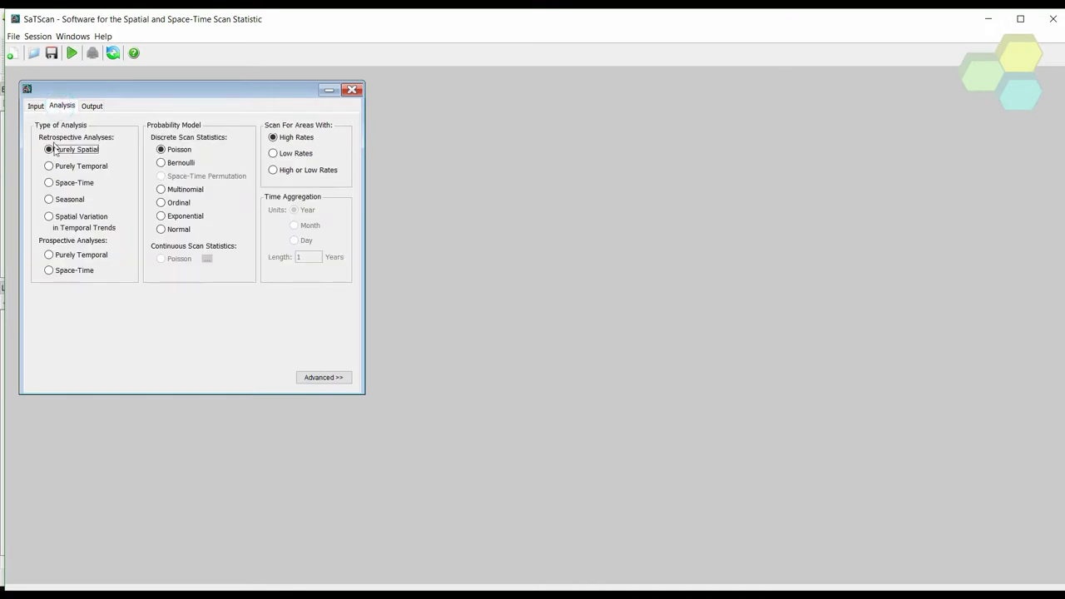
left_click(49, 183)
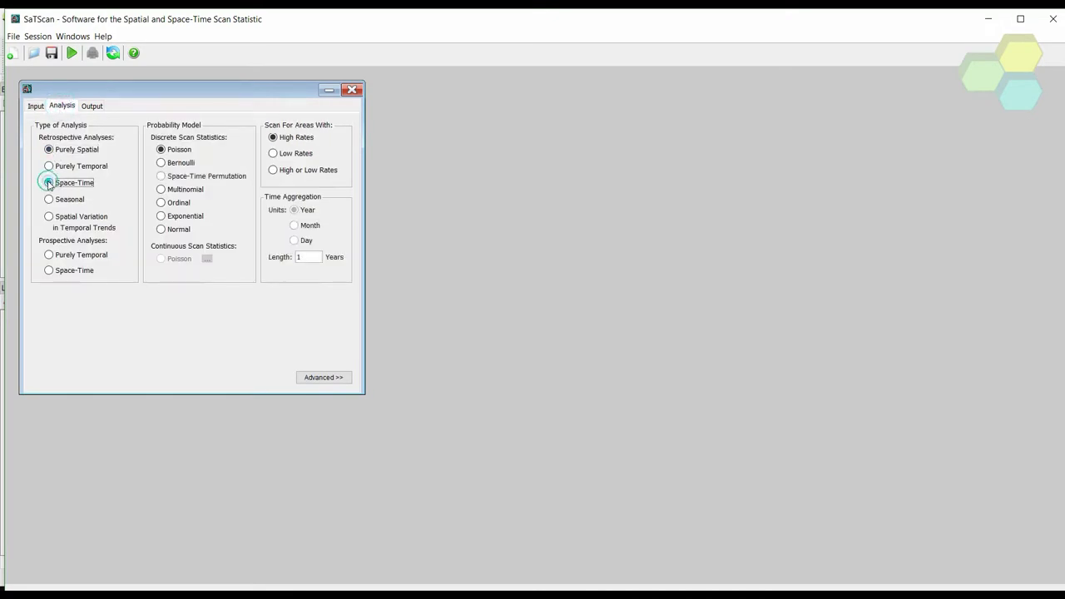
left_click(162, 177)
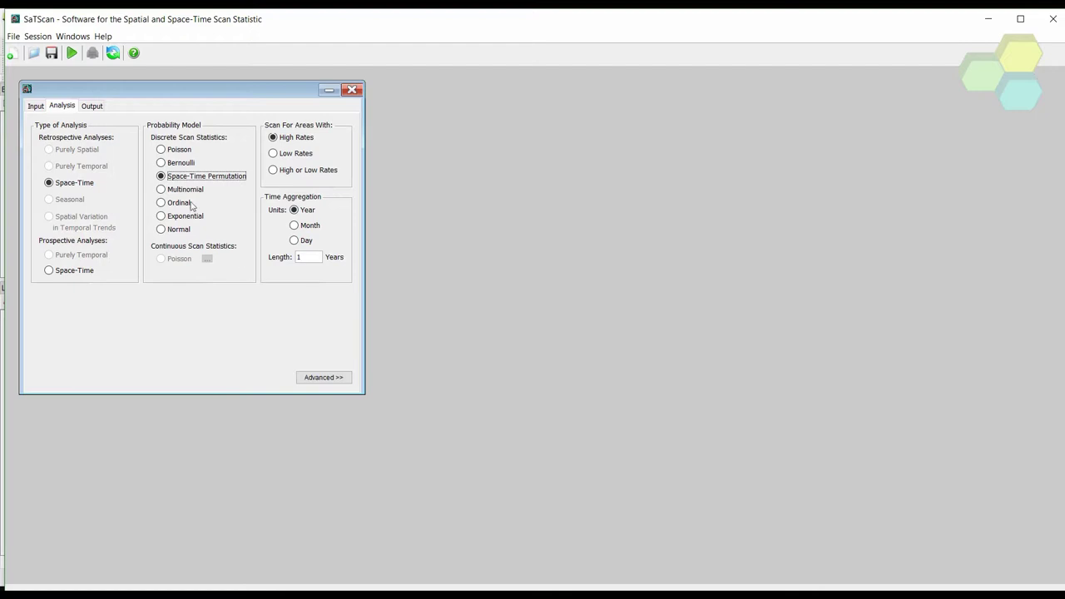
Step: Set the main results file to spacetime.txt in the ARAHIS_THA_FMD_2013-2017b folder and enable the shapefile output for GIS software
left_click(96, 111)
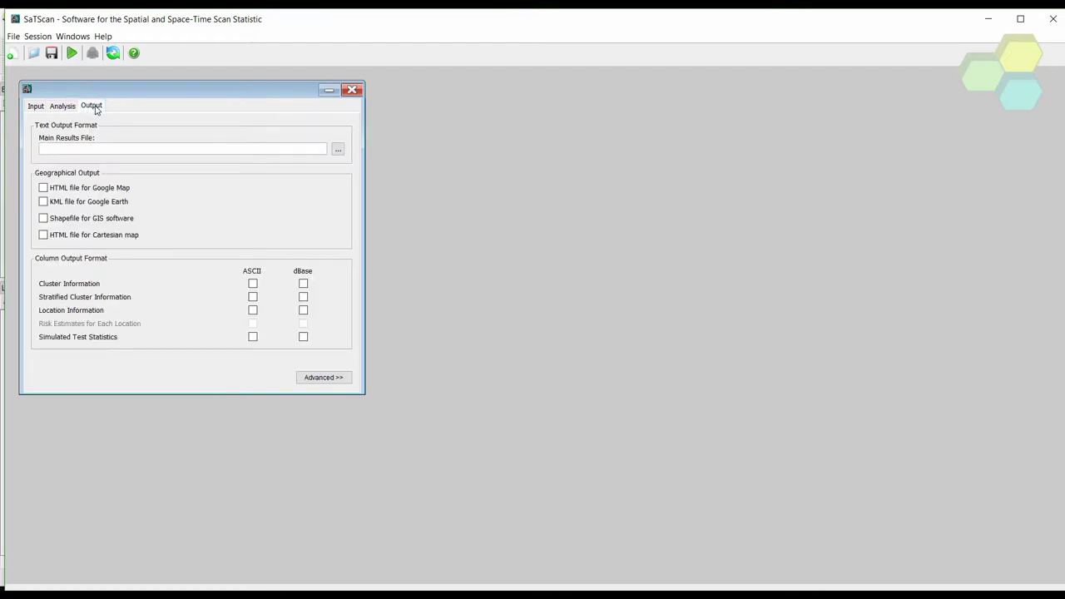
left_click(338, 150)
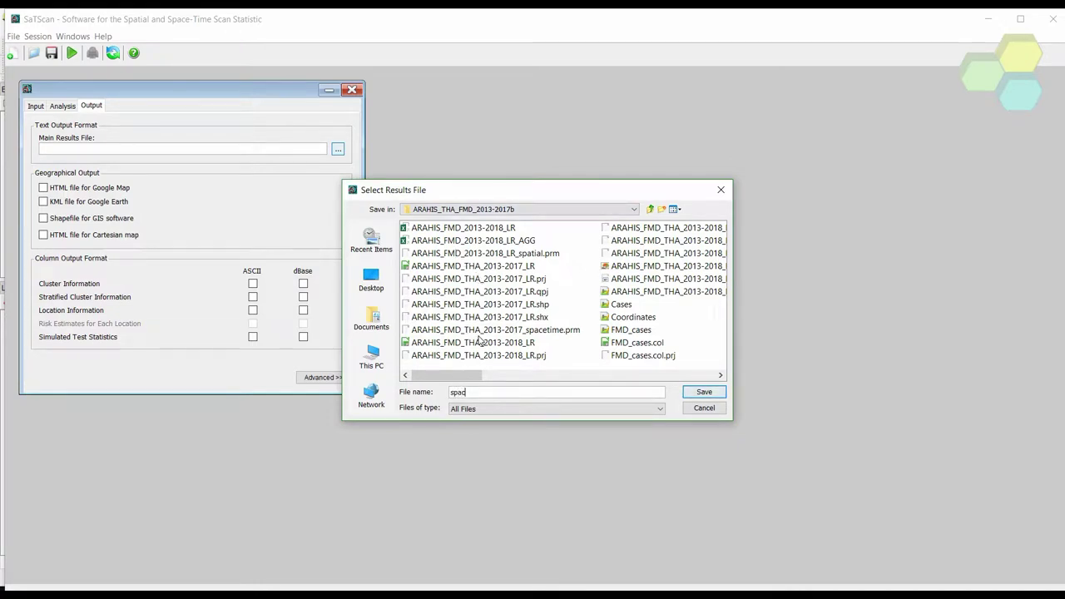
type("spacetime.txt")
left_click(704, 391)
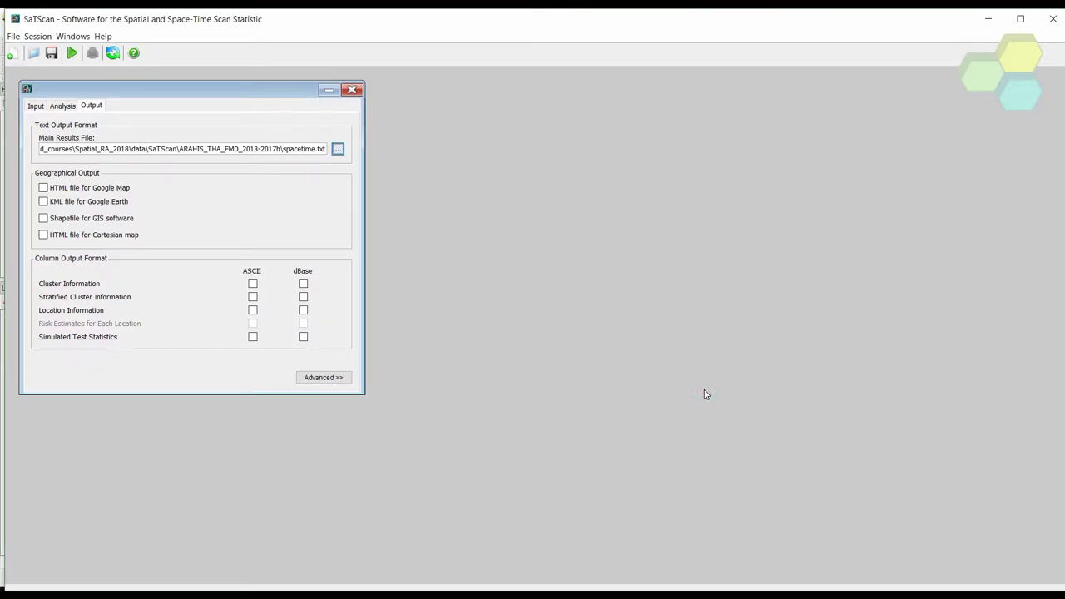
left_click(43, 219)
Step: Run the space-time analysis and review the detected clusters, combined locations and parameter settings in the enlarged results report
left_click(72, 53)
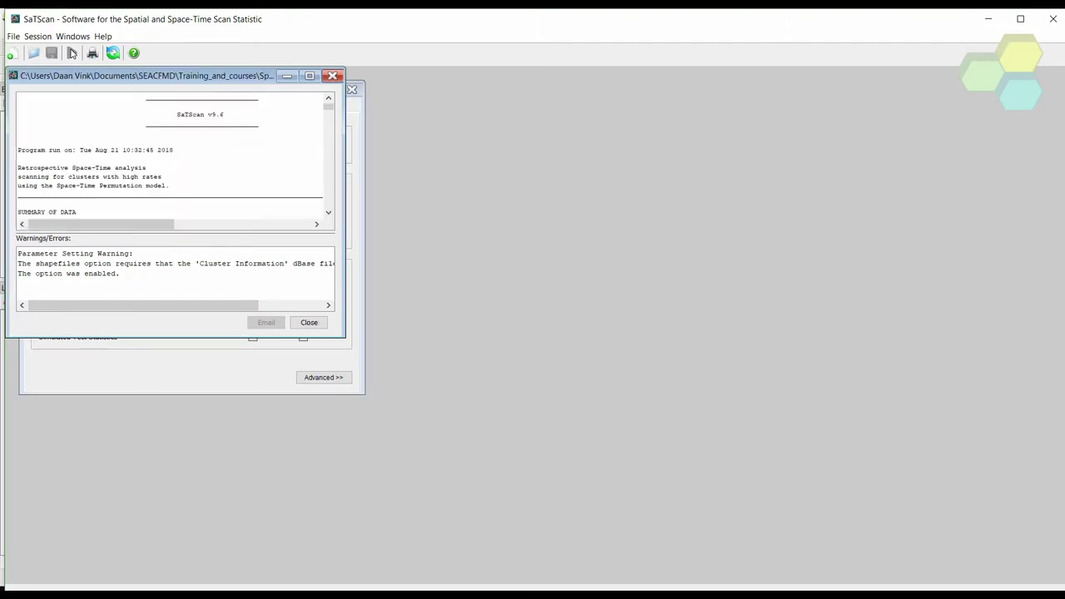
left_click(308, 77)
scroll(304, 200, "down", 2)
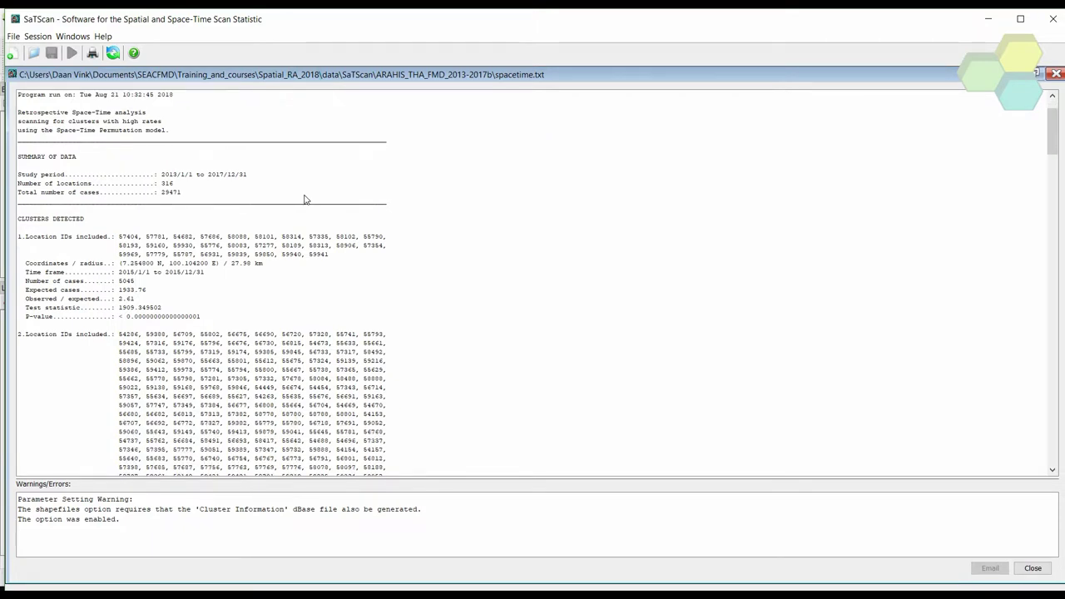
scroll(80, 254, "down", 14)
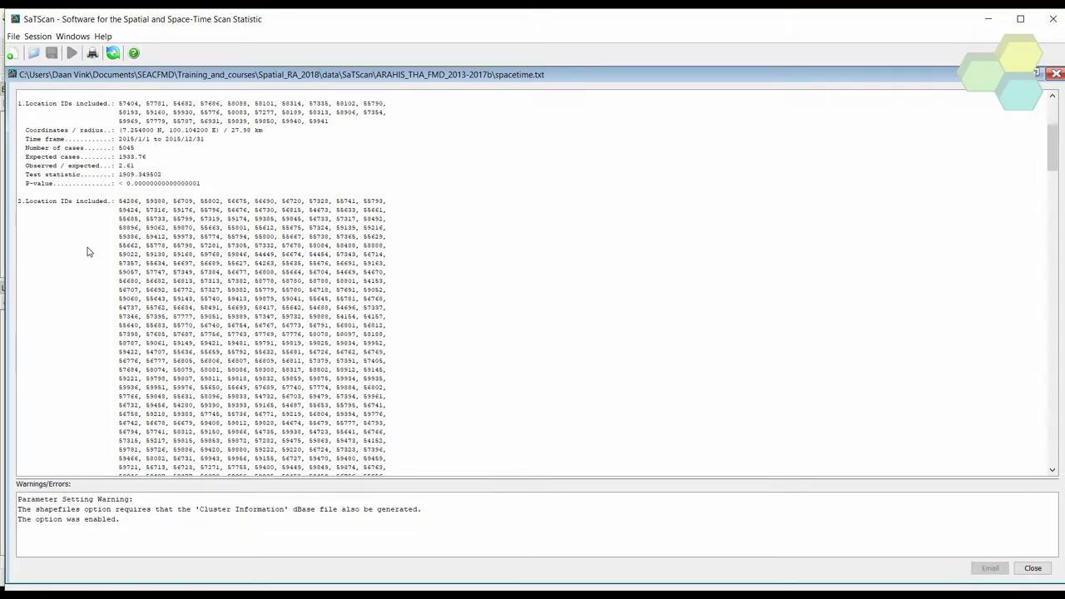
scroll(89, 250, "down", 7)
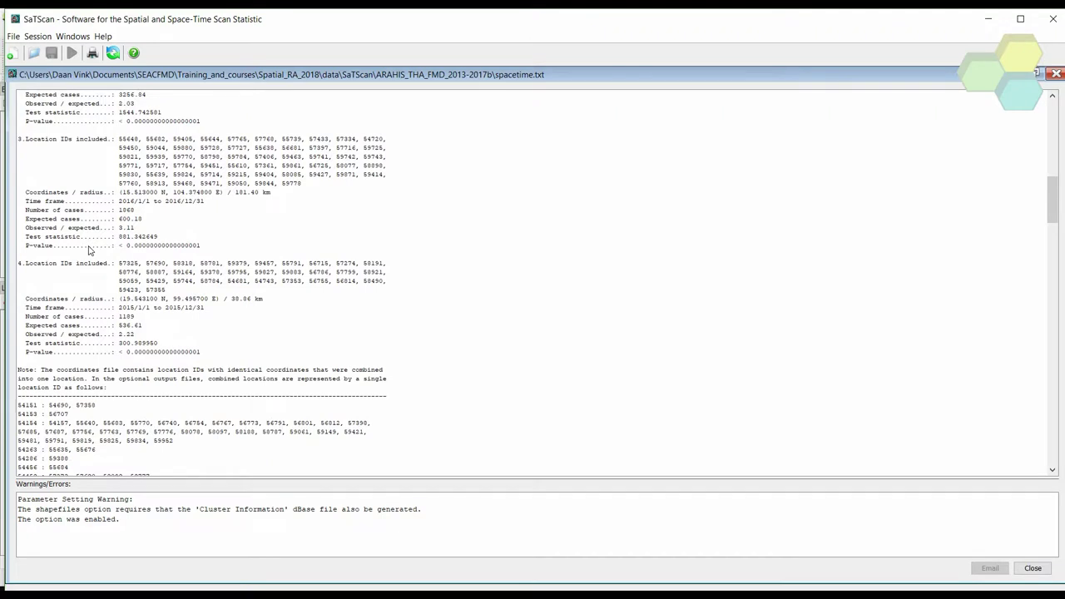
scroll(89, 250, "down", 2)
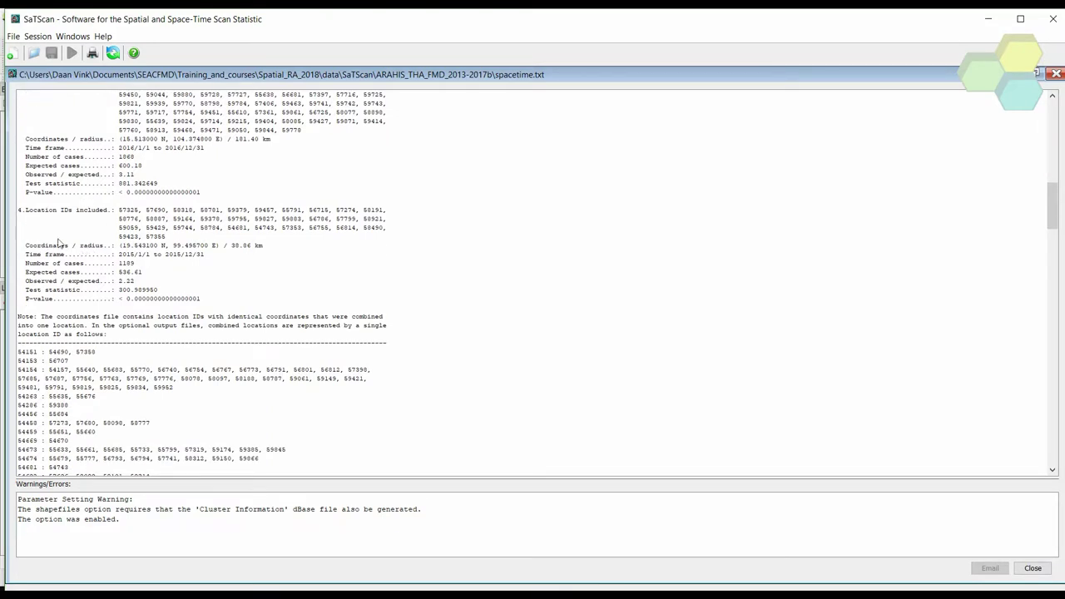
scroll(63, 245, "down", 13)
scroll(74, 247, "down", 15)
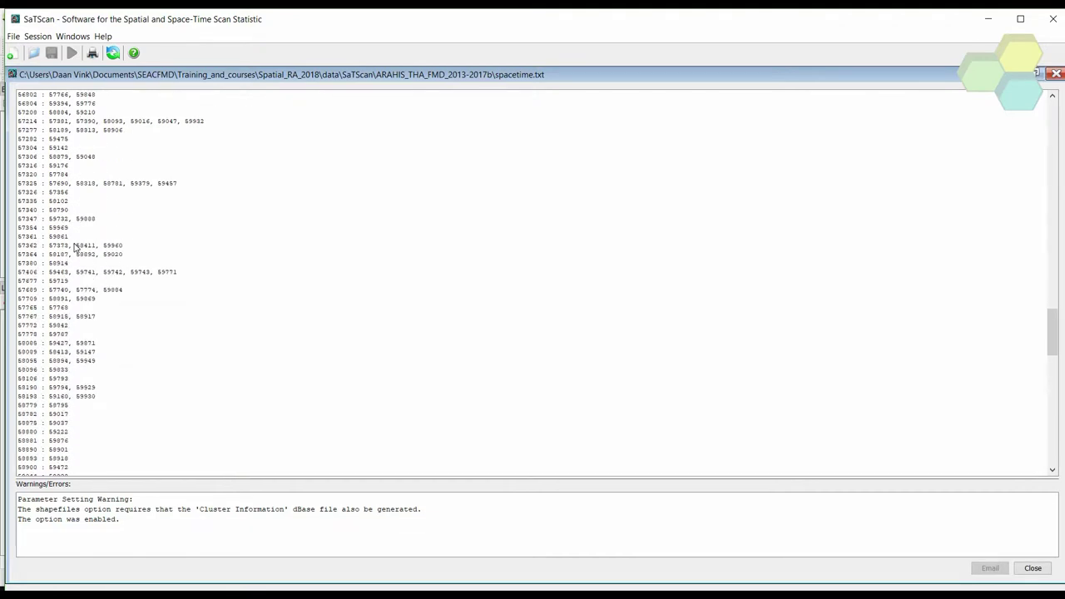
scroll(74, 247, "down", 14)
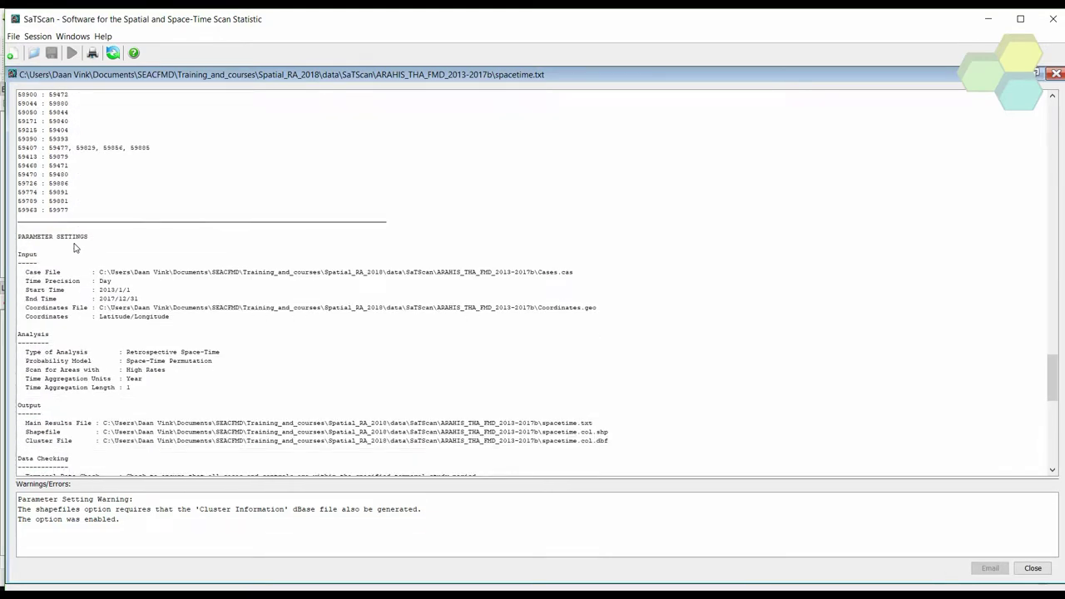
scroll(74, 247, "down", 5)
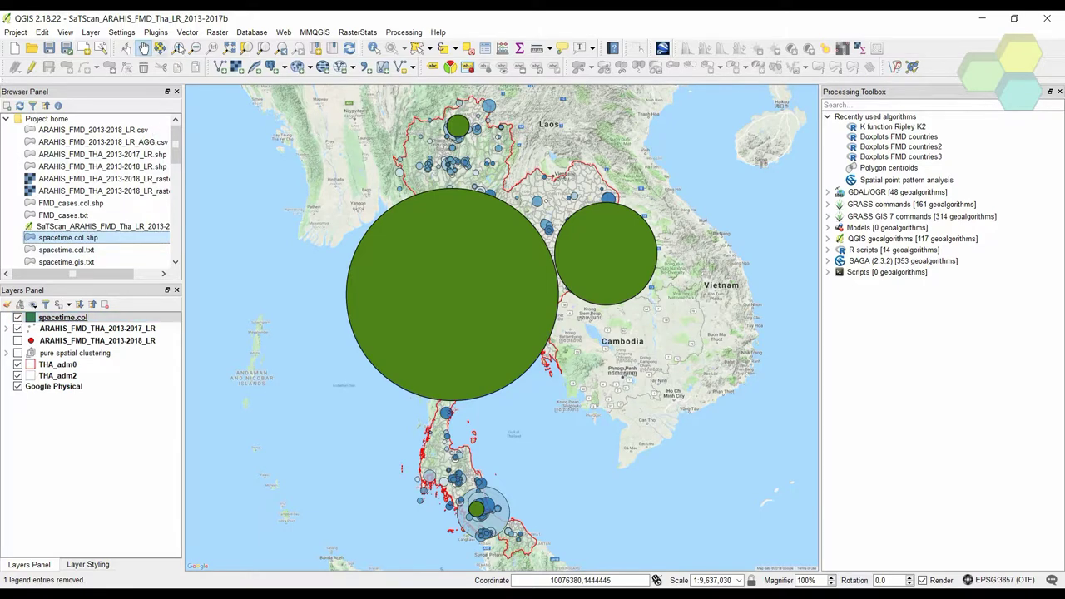
Step: In QGIS, generate polygon centroids of the spacetime.col layer as a temporary layer
left_click(188, 32)
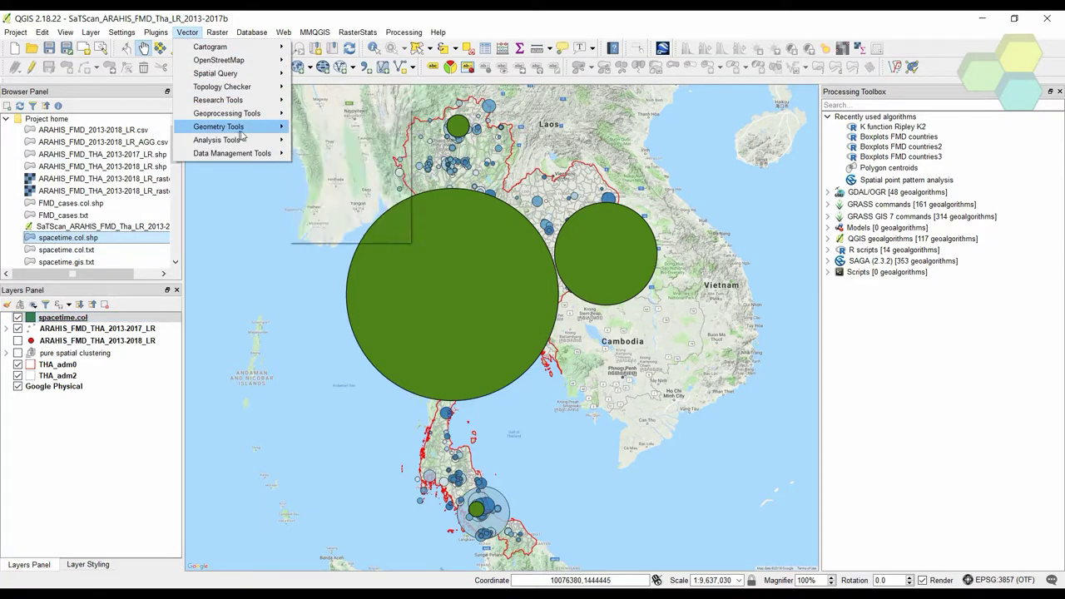
mouse_move(271, 130)
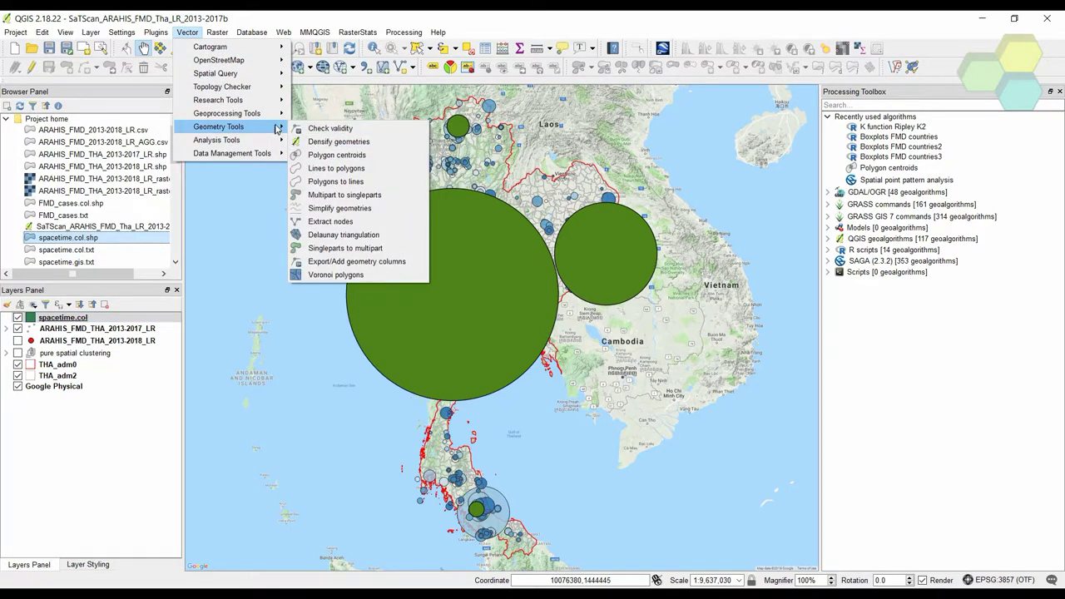
left_click(322, 154)
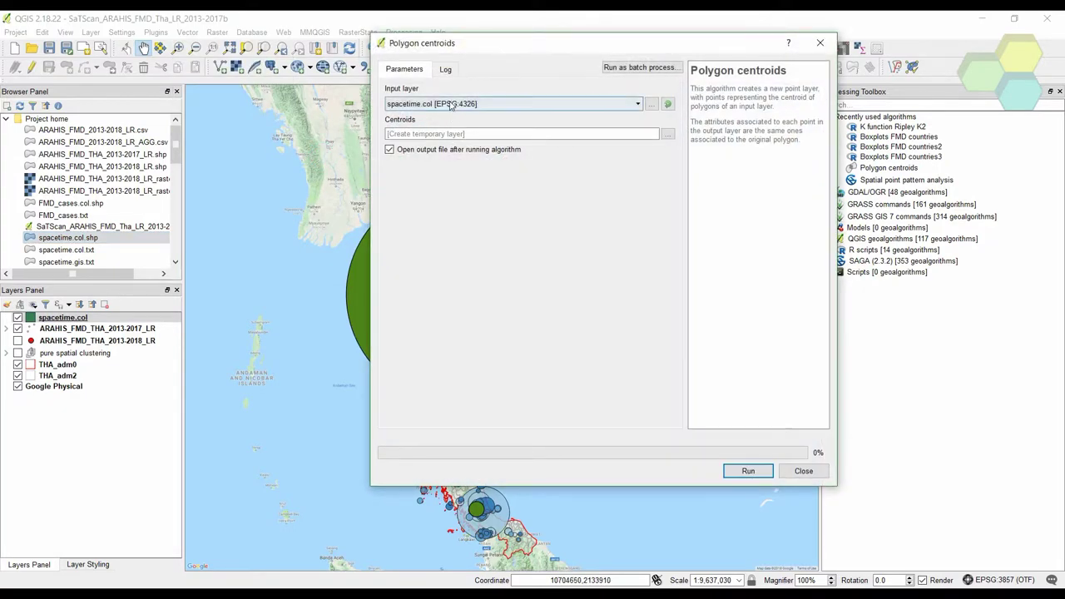
left_click(737, 472)
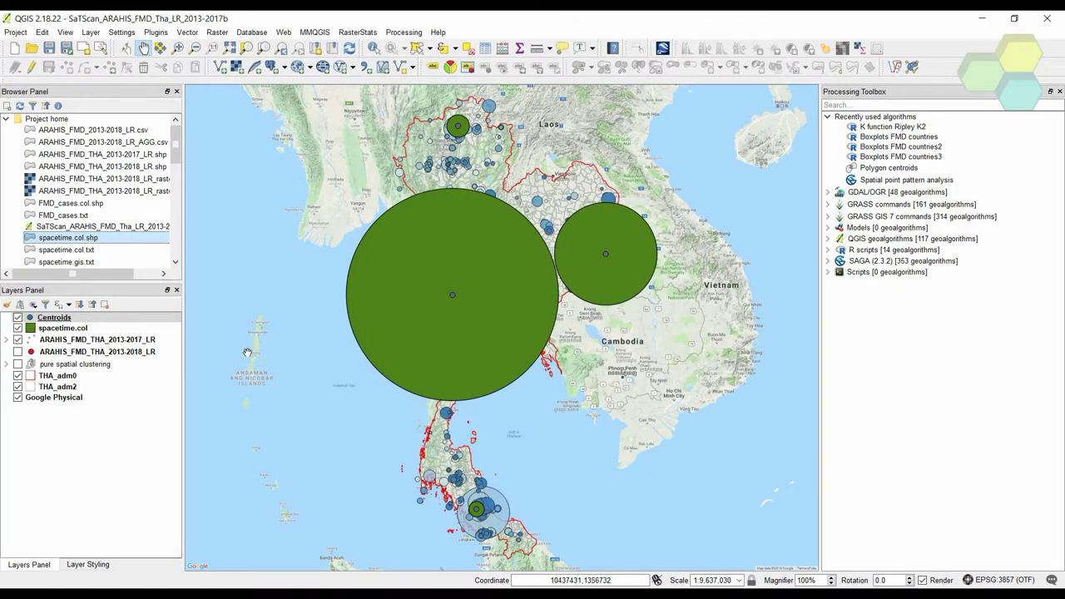
Step: Save the Centroids layer as the ESRI Shapefile ARAHIS_FMD_THA_2013-2017_LR_spacetime_clusters.shp and add it to the map
right_click(69, 317)
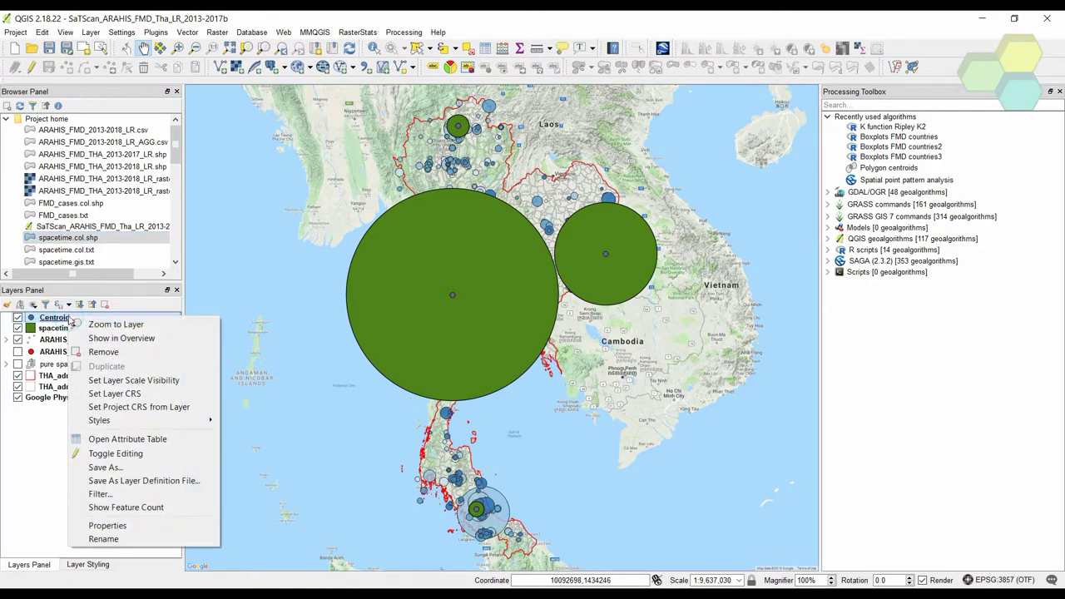
left_click(106, 468)
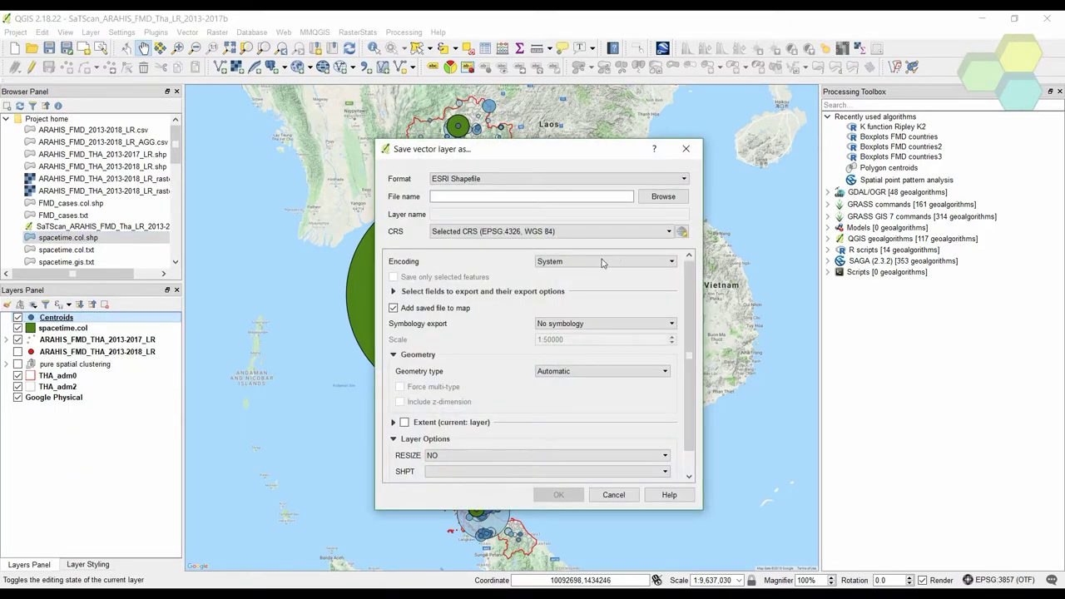
left_click(659, 196)
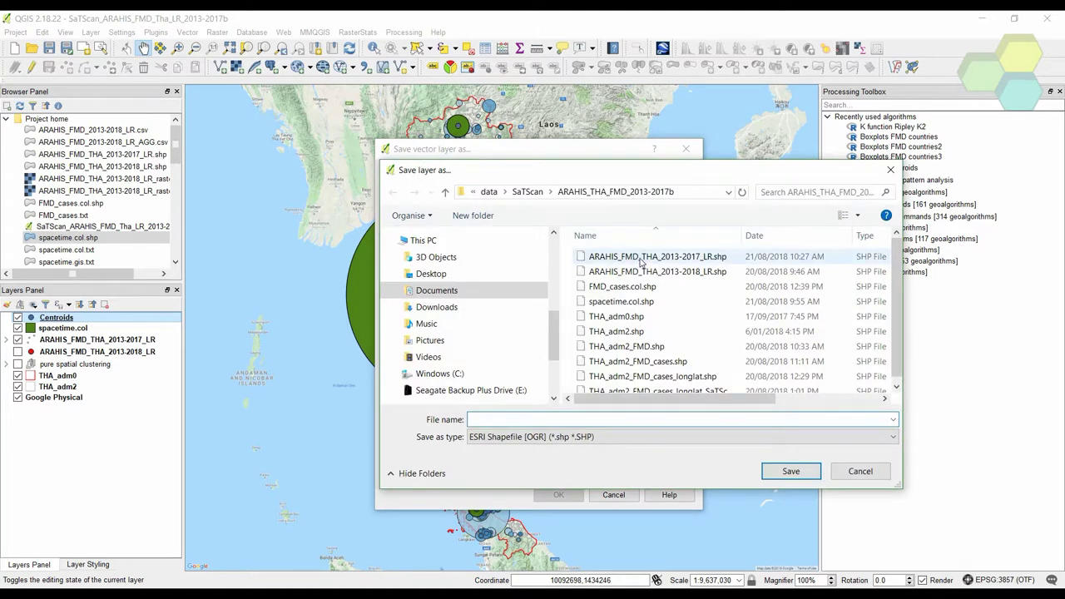
left_click(640, 258)
left_click(592, 419)
key("ctrl+a")
left_click(594, 420)
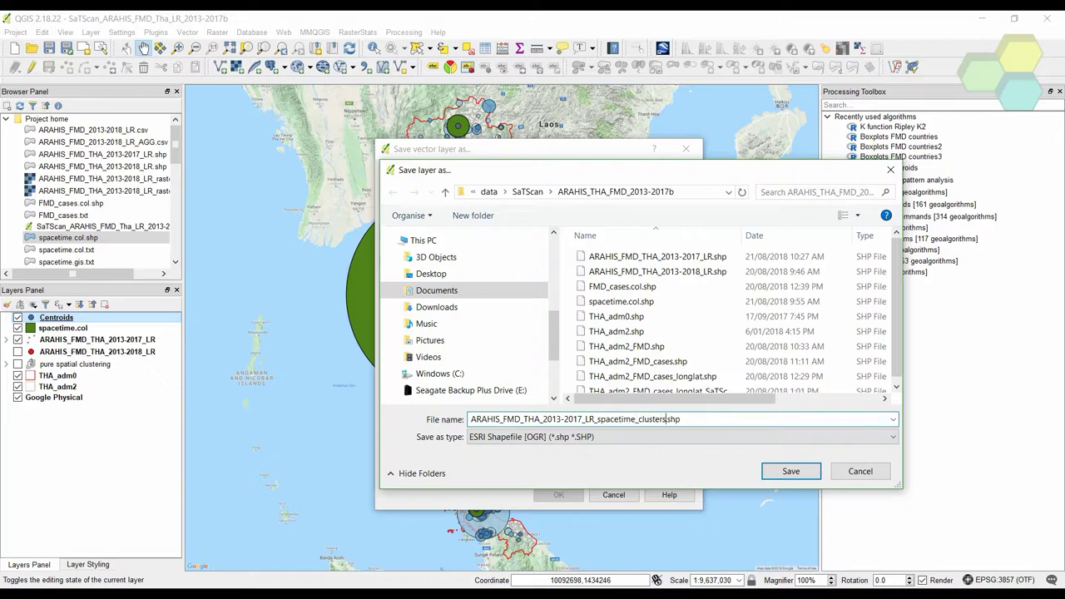
left_click(786, 471)
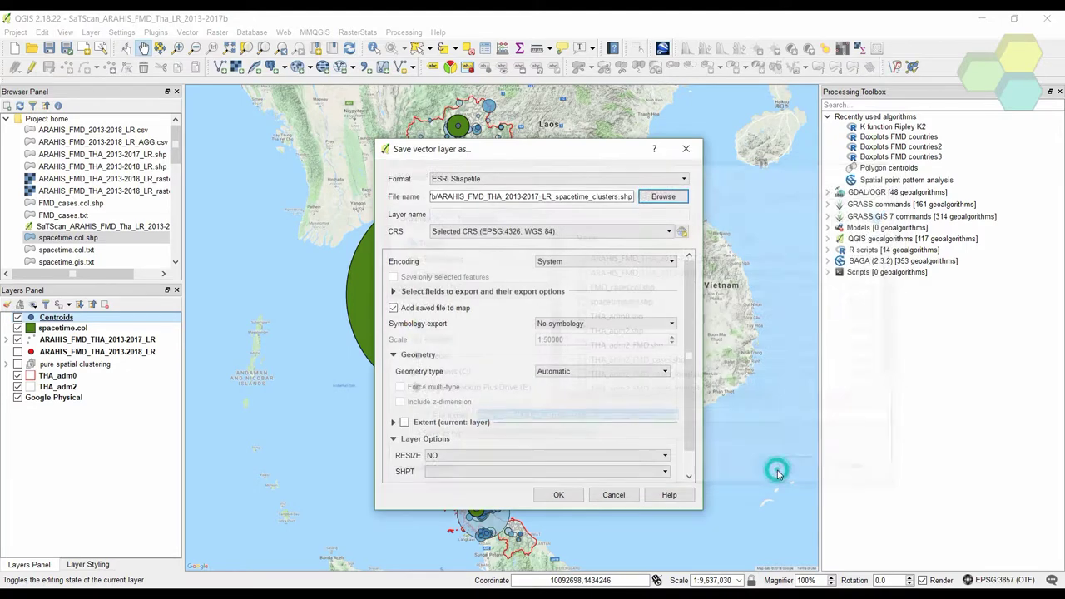
left_click(558, 496)
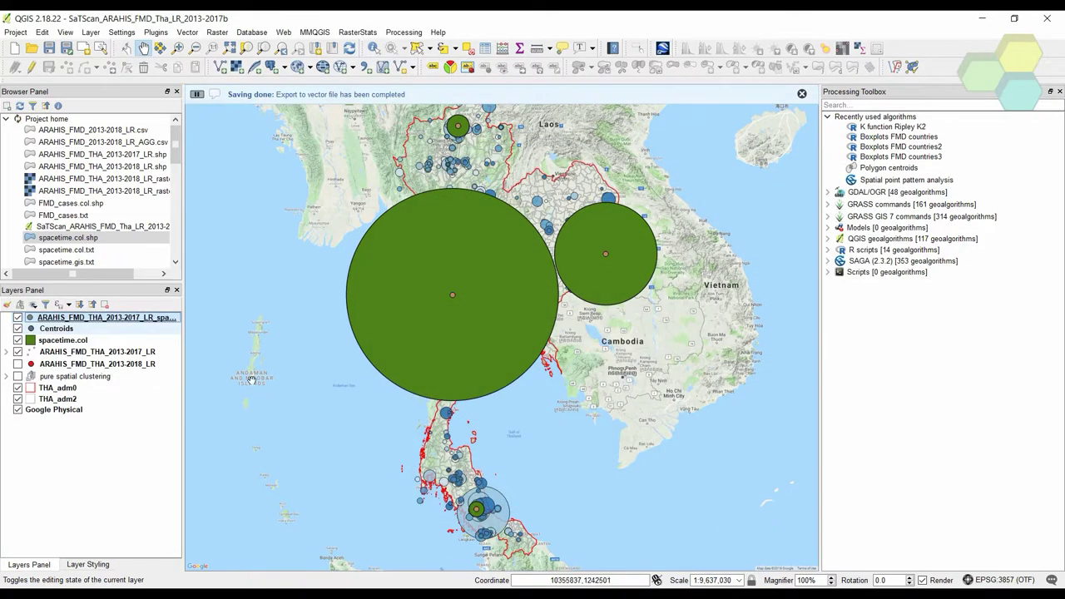
Step: Remove the spacetime.col polygon layer and the temporary Centroids layer from the project
right_click(57, 342)
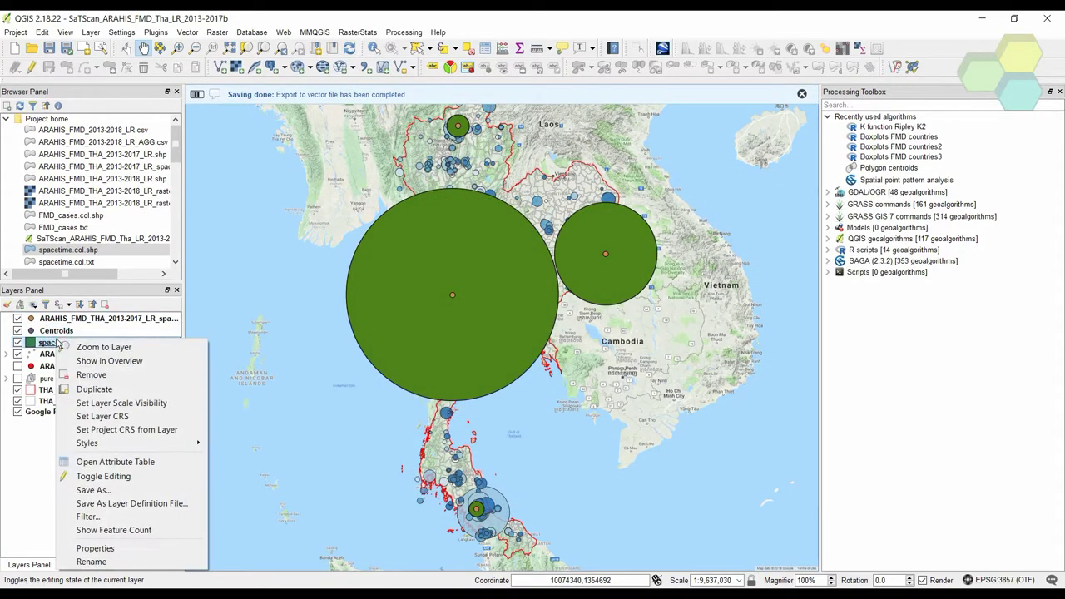
left_click(80, 373)
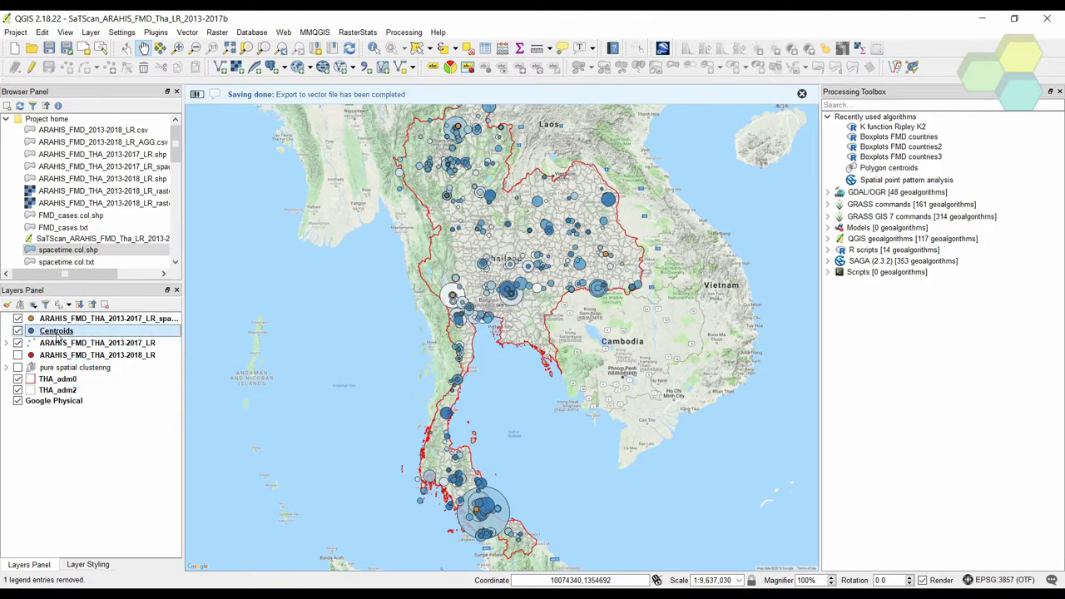
right_click(56, 332)
left_click(81, 366)
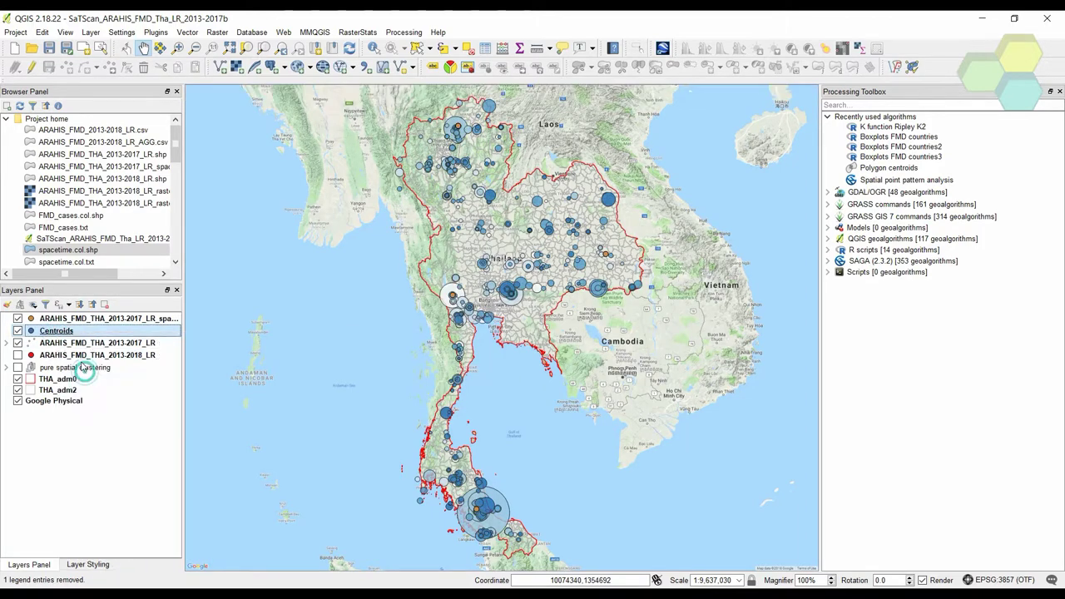
Step: Set the spacetime_clusters layer's style to Graduated, based on the RADIUS column
right_click(67, 319)
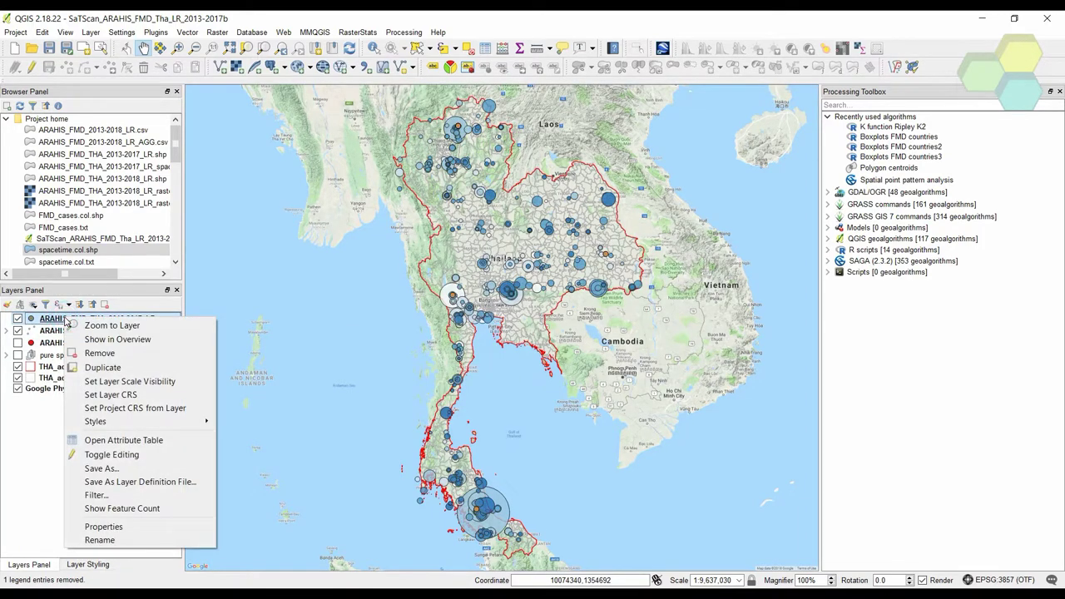
left_click(104, 527)
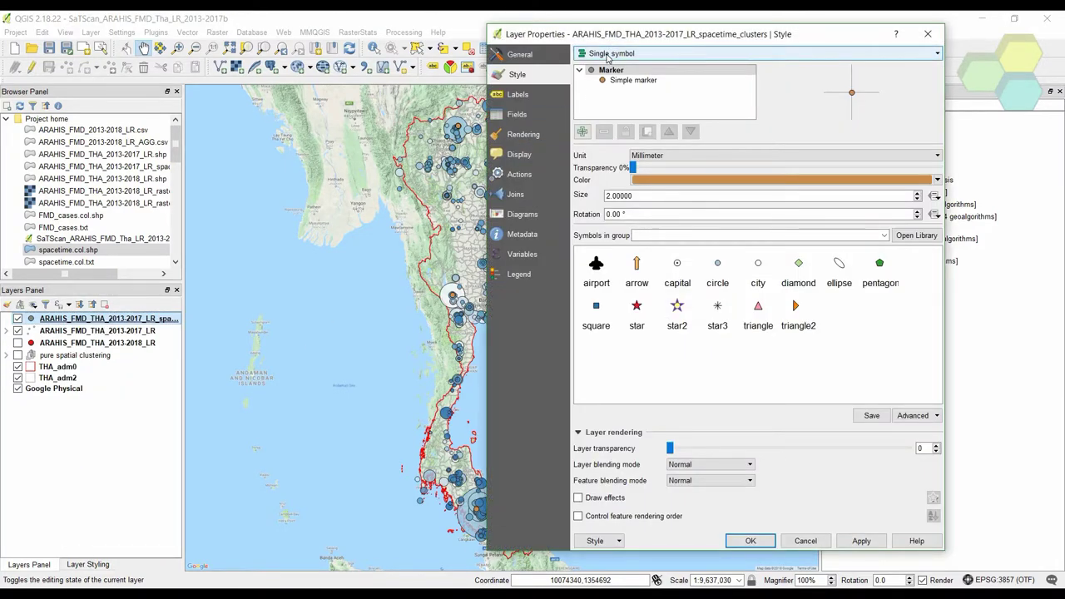
left_click(608, 53)
left_click(601, 90)
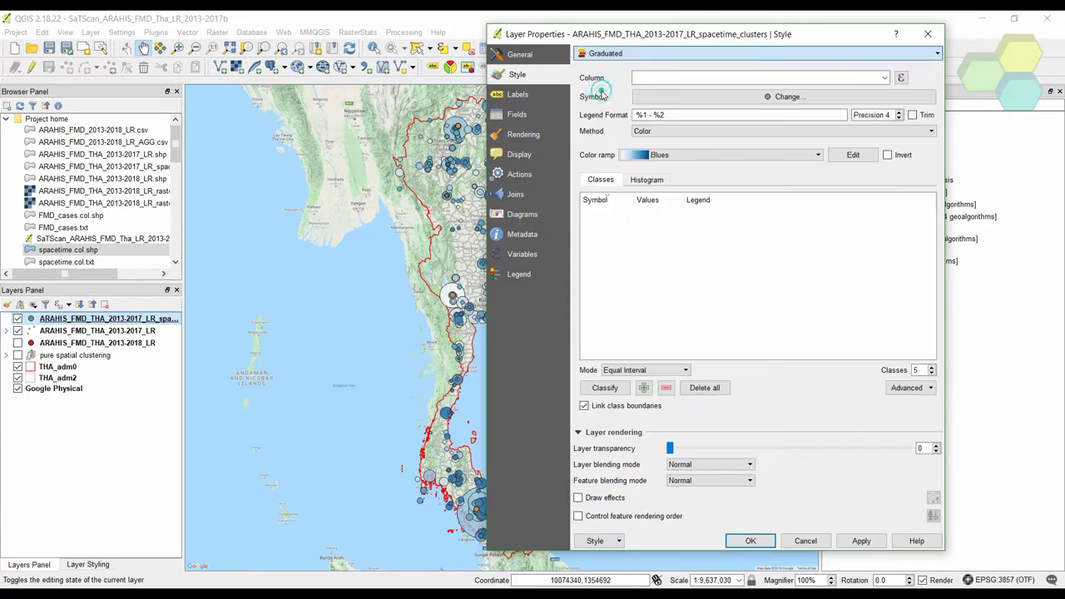
left_click(885, 78)
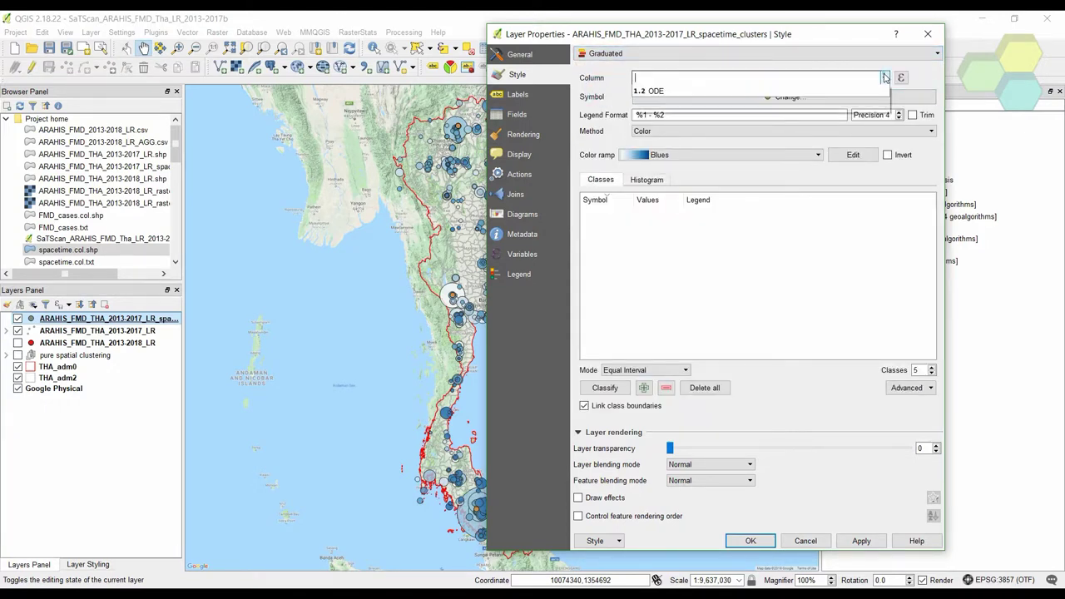
left_click(685, 124)
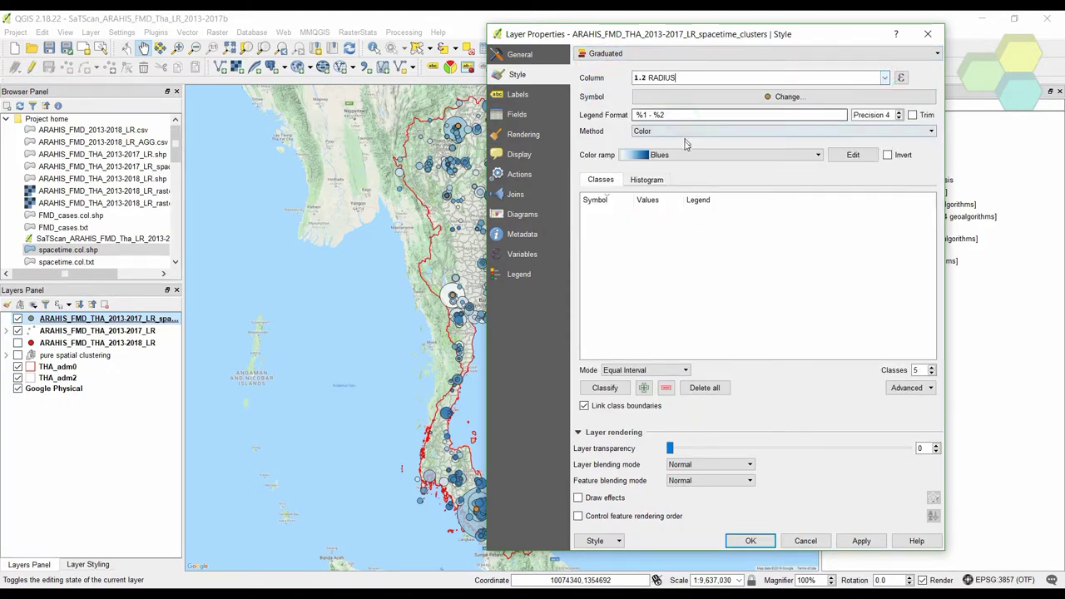
Step: Choose a color ramp for the spacetime_clusters layer's graduated symbols
left_click(716, 155)
scroll(703, 189, "down", 2)
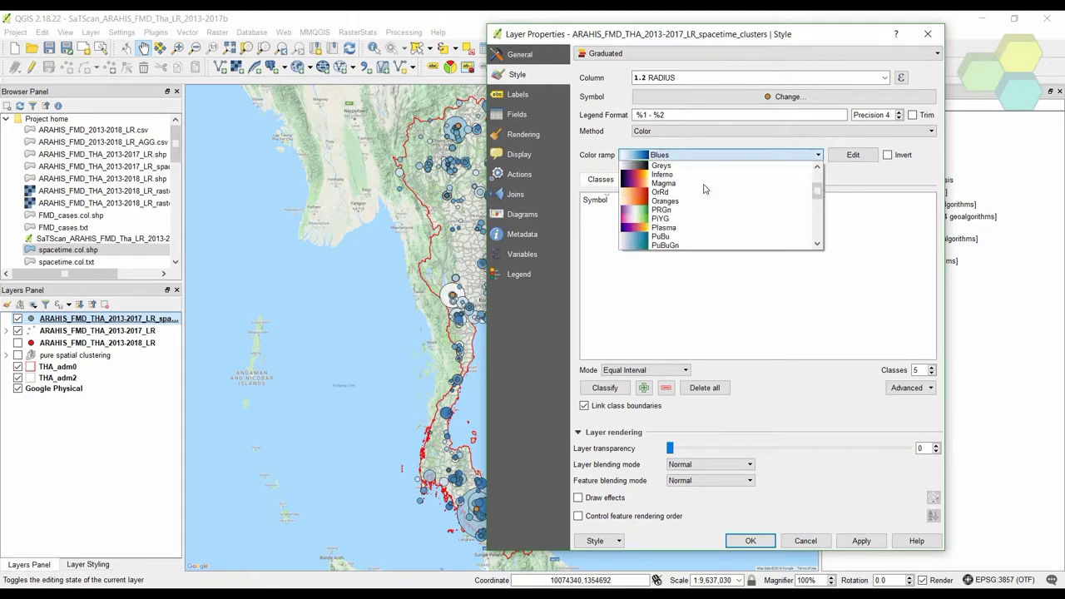